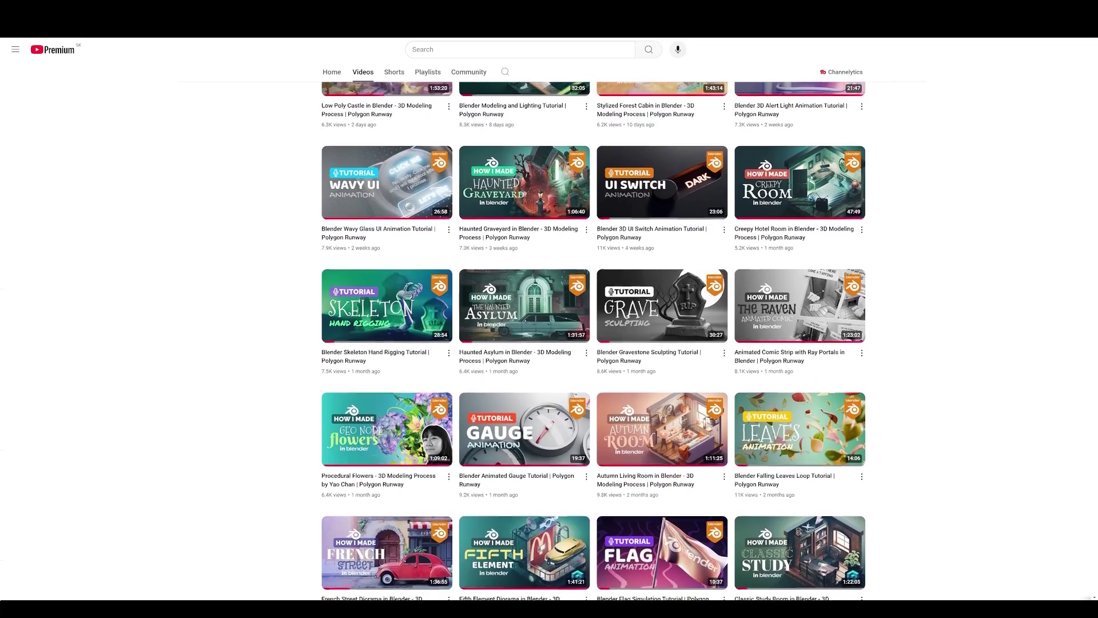
Step: Scroll down the Polygon Runway Videos grid to uploads from several months back
{"action": "scroll", "coordinate": [594, 341], "scroll_direction": "down", "scroll_amount": 5}
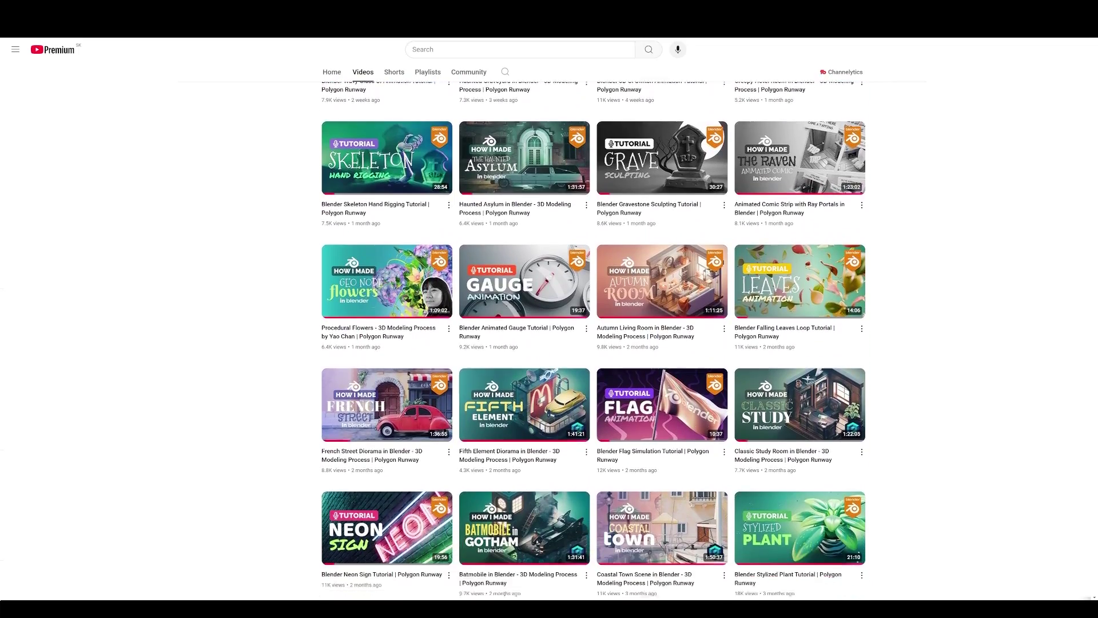
{"action": "scroll", "coordinate": [593, 342], "scroll_direction": "down", "scroll_amount": 5}
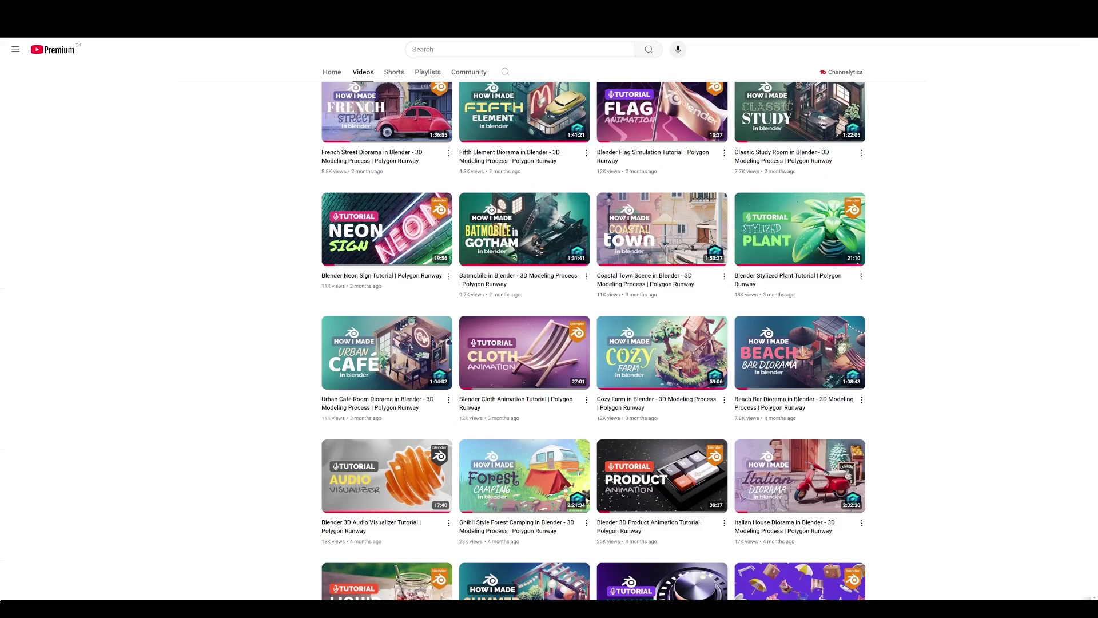
{"action": "scroll", "coordinate": [594, 342], "scroll_direction": "down", "scroll_amount": 3}
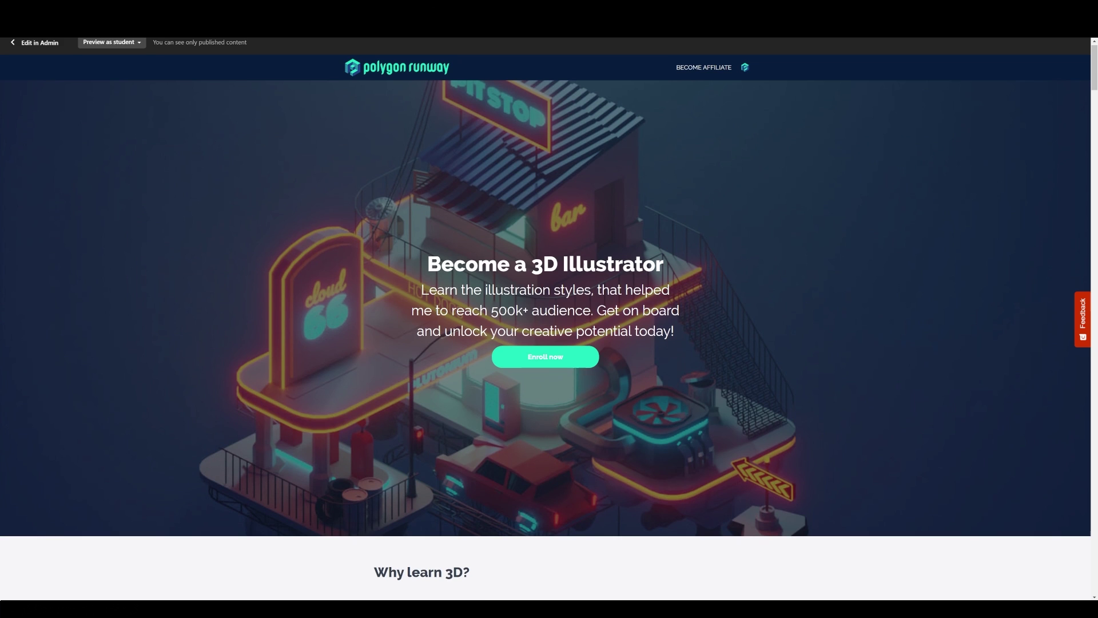
Step: Scroll the Become a 3D Illustrator page past Why learn 3D? to the Sushi, Forest Road and Ancient Ruins episode cards
{"action": "scroll", "coordinate": [546, 318], "scroll_direction": "down", "scroll_amount": 2}
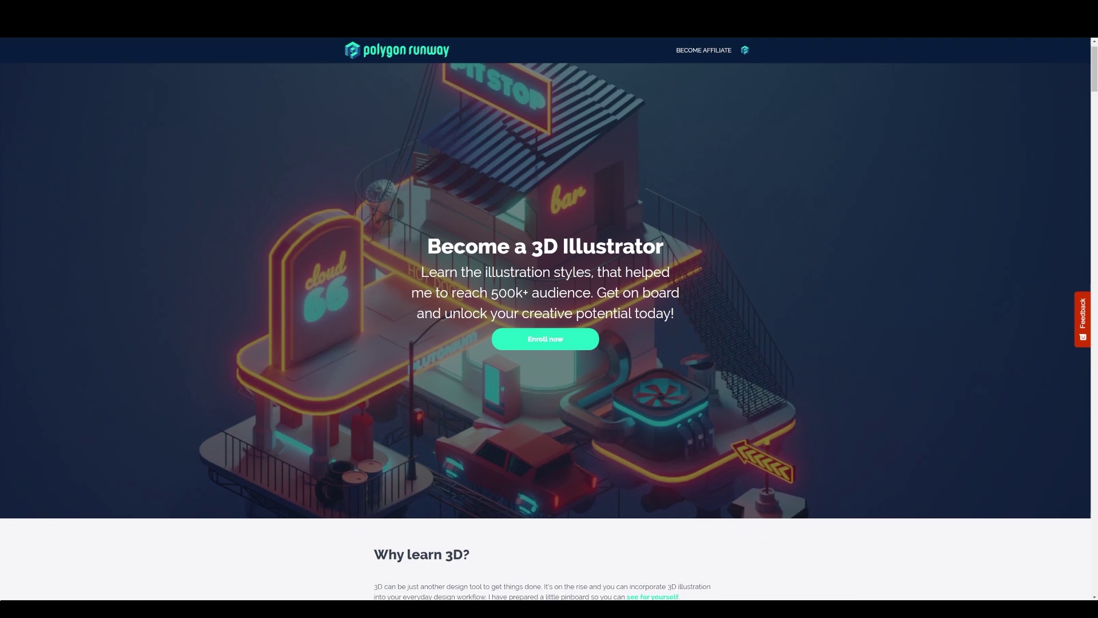
{"action": "scroll", "coordinate": [545, 318], "scroll_direction": "down", "scroll_amount": 3}
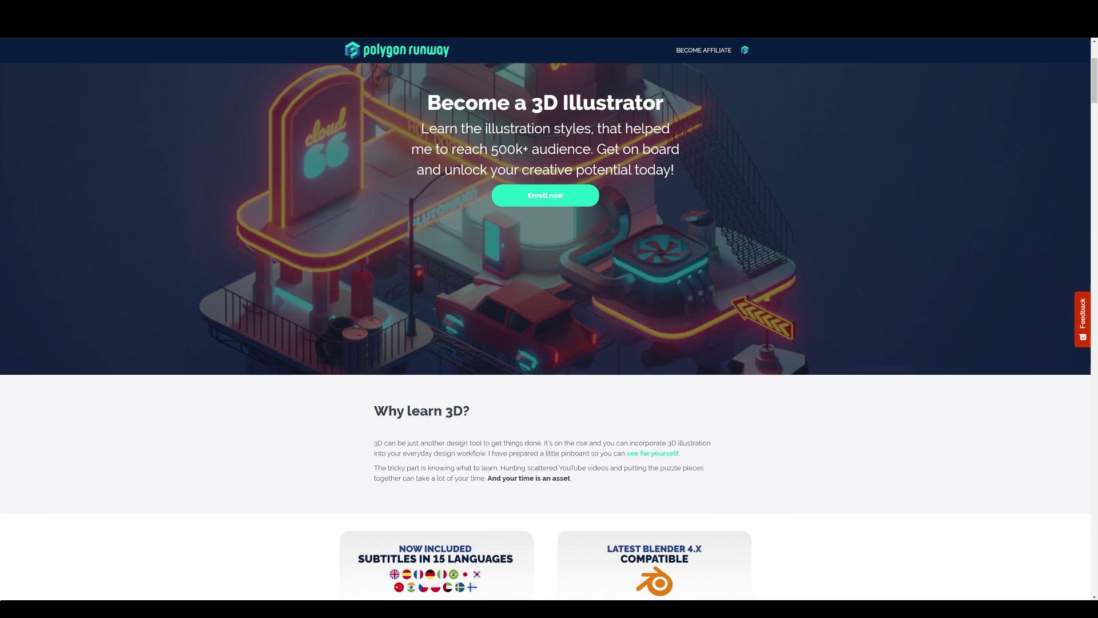
{"action": "scroll", "coordinate": [546, 318], "scroll_direction": "down", "scroll_amount": 3}
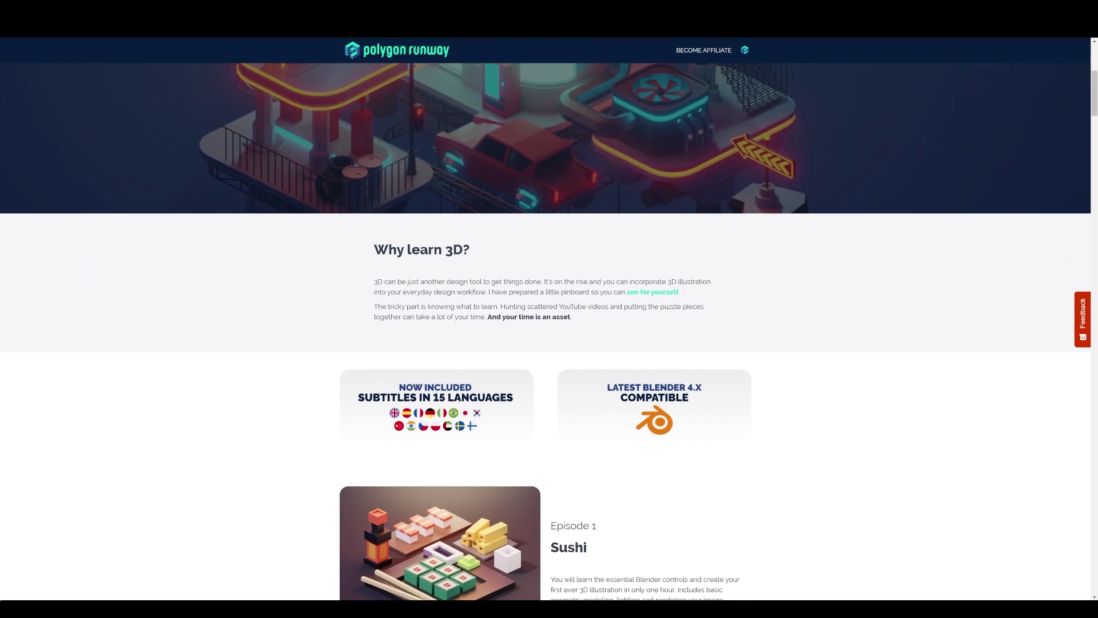
{"action": "scroll", "coordinate": [545, 318], "scroll_direction": "down", "scroll_amount": 4}
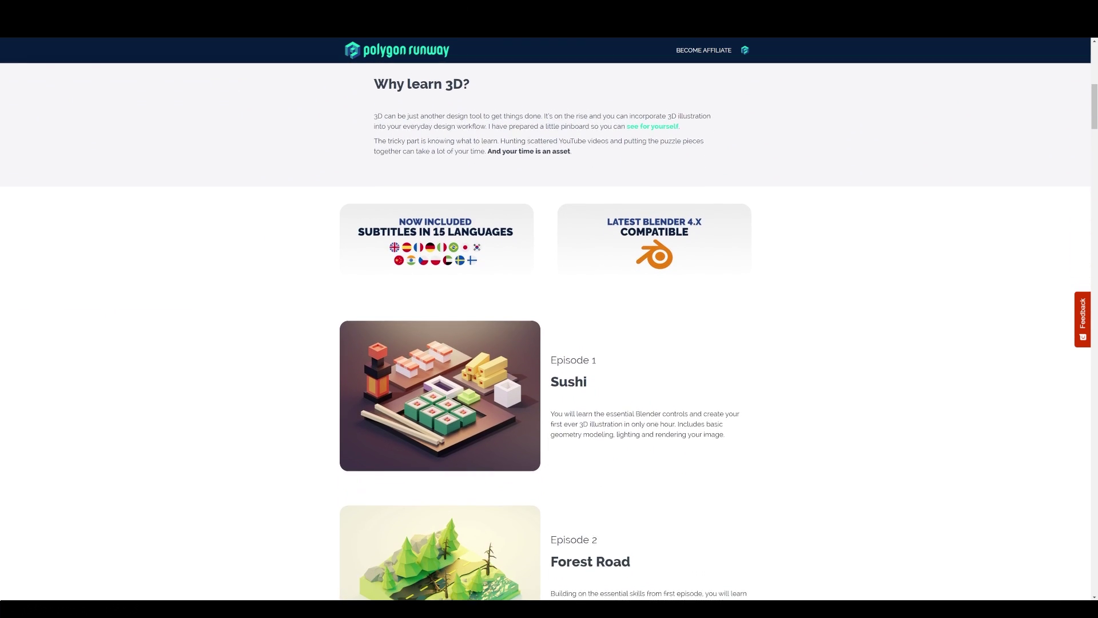
{"action": "scroll", "coordinate": [545, 318], "scroll_direction": "down", "scroll_amount": 2}
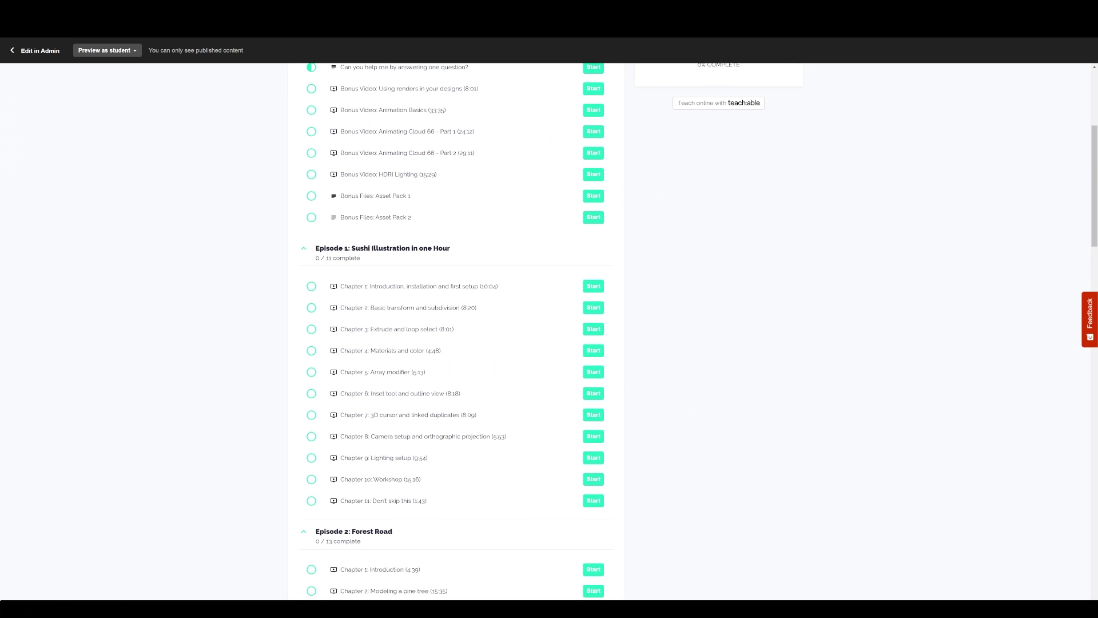
Step: Scroll the curriculum through Episodes 1–5 down to the final Home Office chapters
{"action": "scroll", "coordinate": [458, 343], "scroll_direction": "down", "scroll_amount": 3}
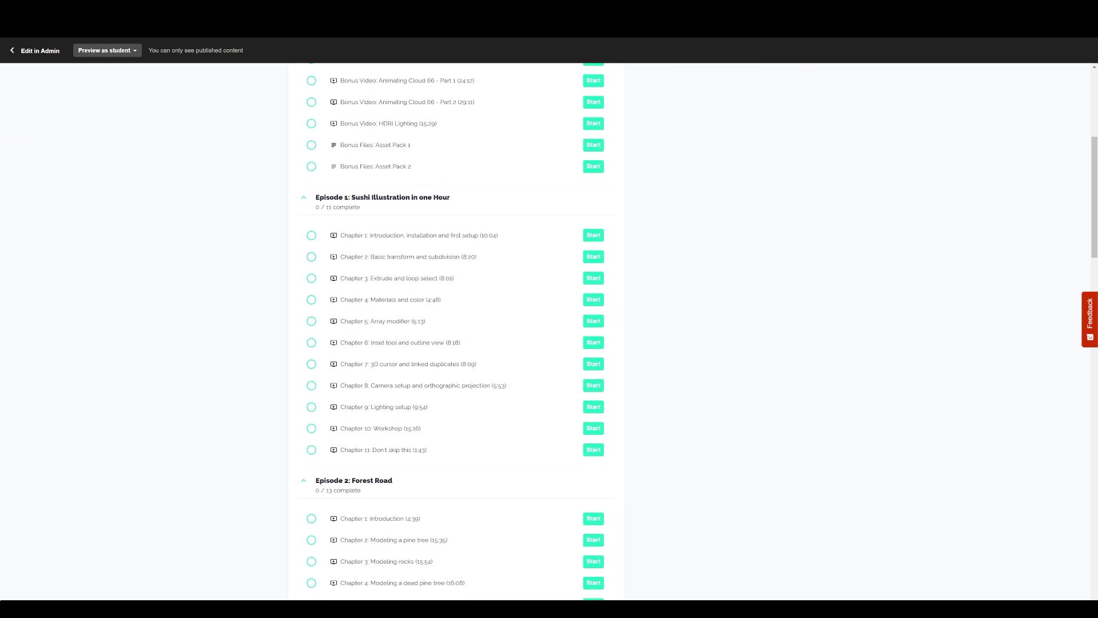
{"action": "scroll", "coordinate": [458, 343], "scroll_direction": "down", "scroll_amount": 4}
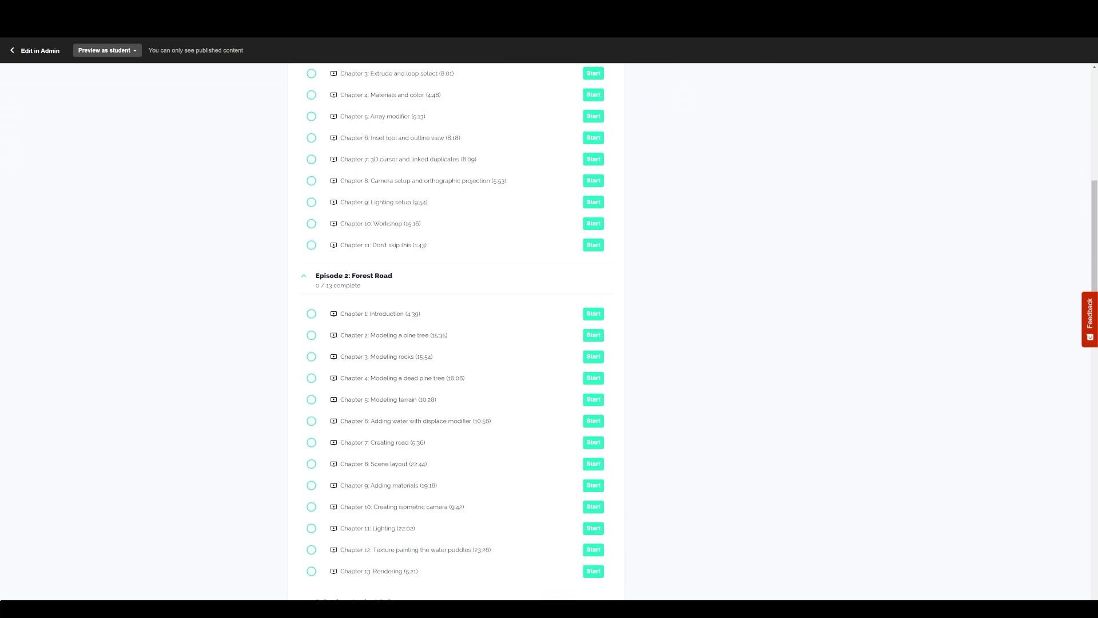
{"action": "scroll", "coordinate": [458, 332], "scroll_direction": "down", "scroll_amount": 4}
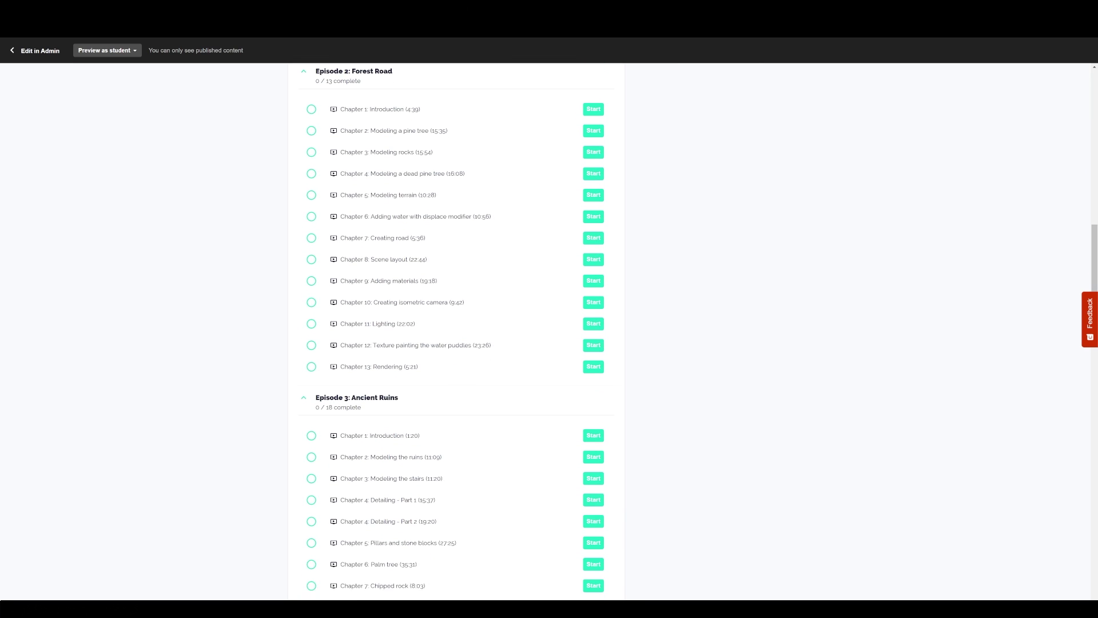
{"action": "scroll", "coordinate": [458, 332], "scroll_direction": "down", "scroll_amount": 4}
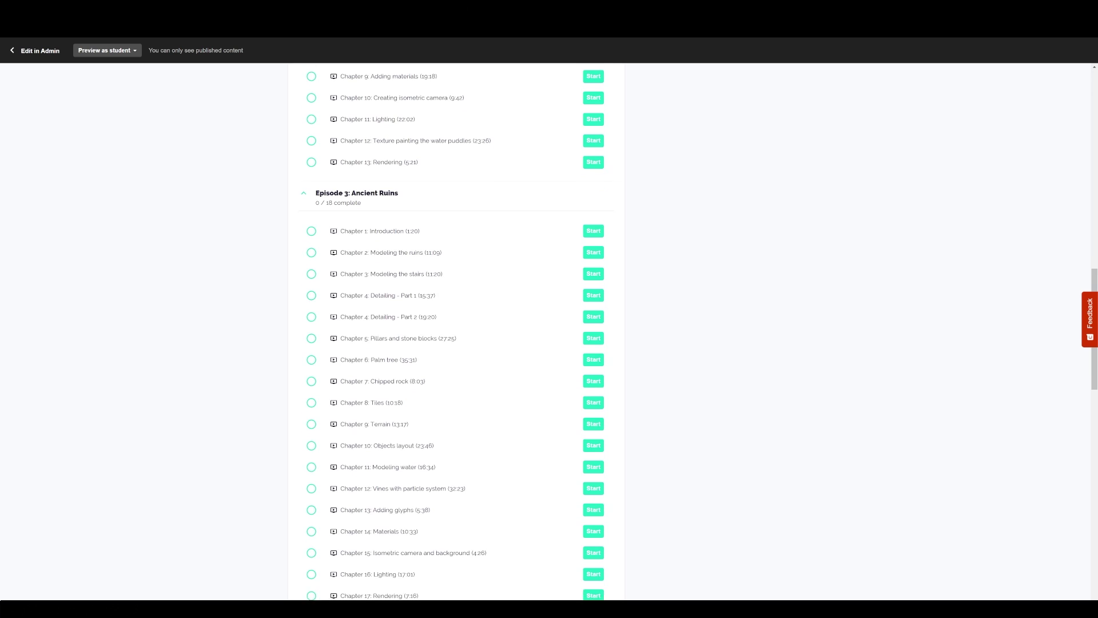
{"action": "scroll", "coordinate": [458, 332], "scroll_direction": "down", "scroll_amount": 3}
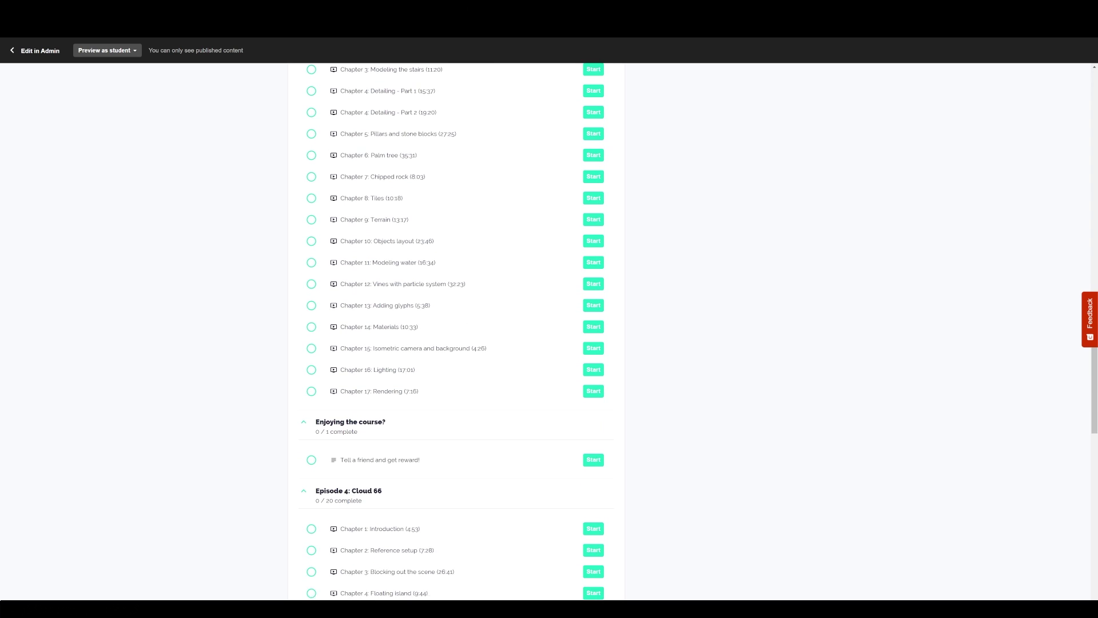
{"action": "scroll", "coordinate": [458, 331], "scroll_direction": "down", "scroll_amount": 4}
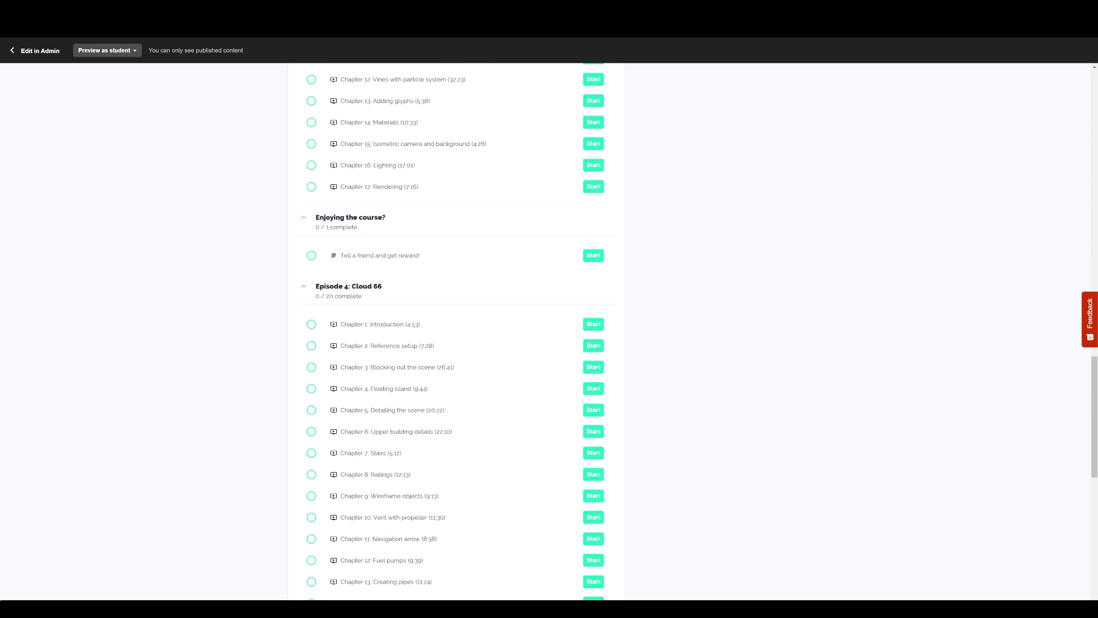
{"action": "scroll", "coordinate": [458, 332], "scroll_direction": "down", "scroll_amount": 4}
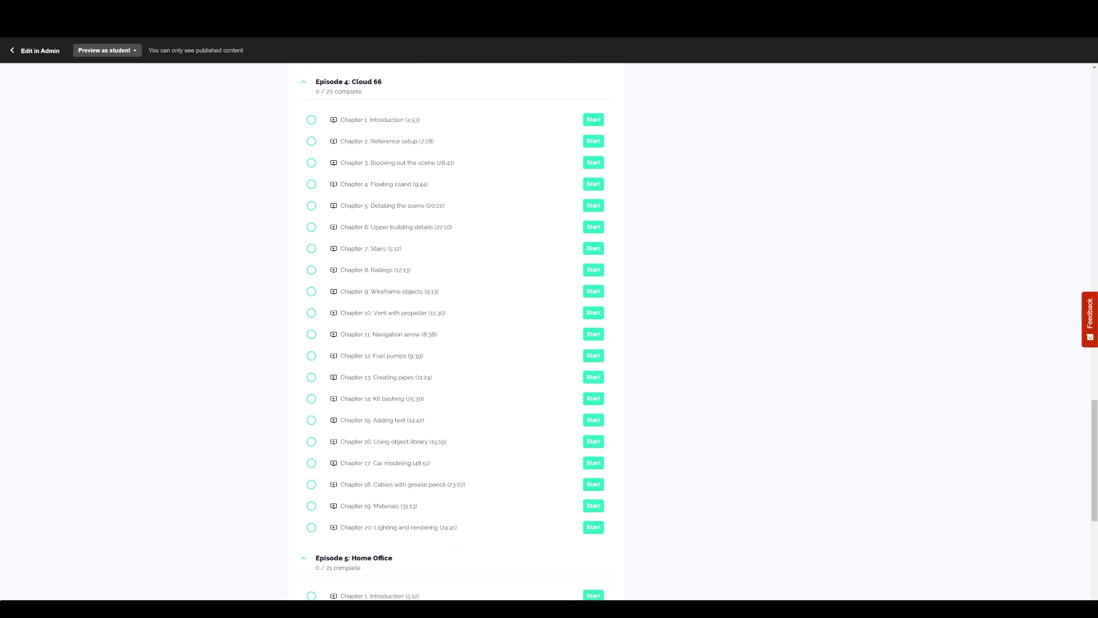
{"action": "scroll", "coordinate": [458, 331], "scroll_direction": "down", "scroll_amount": 4}
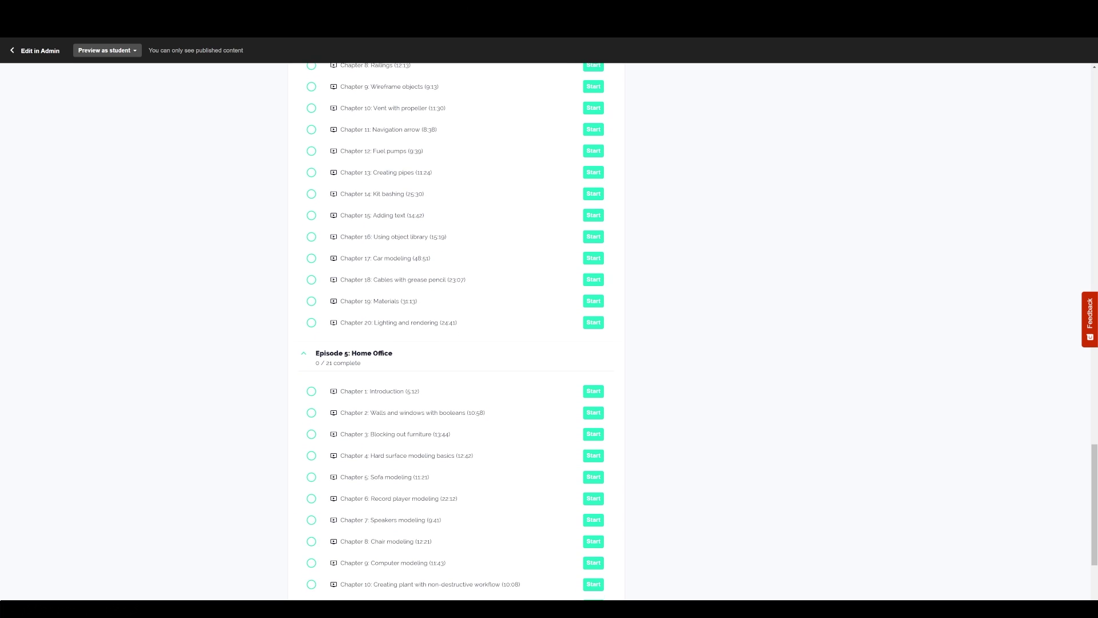
{"action": "scroll", "coordinate": [458, 331], "scroll_direction": "down", "scroll_amount": 2}
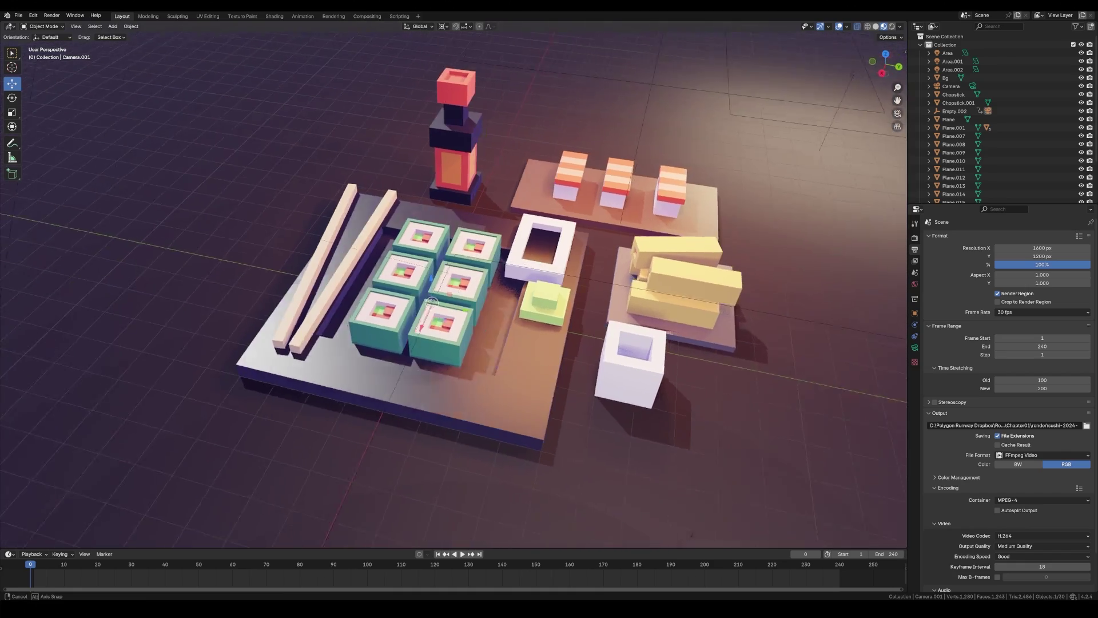
Step: Orbit the sushi scene, then orbit and zoom around the Forest Road diorama from the river side
{"action": "middle_click_drag", "start_coordinate": [458, 286], "coordinate": [435, 280]}
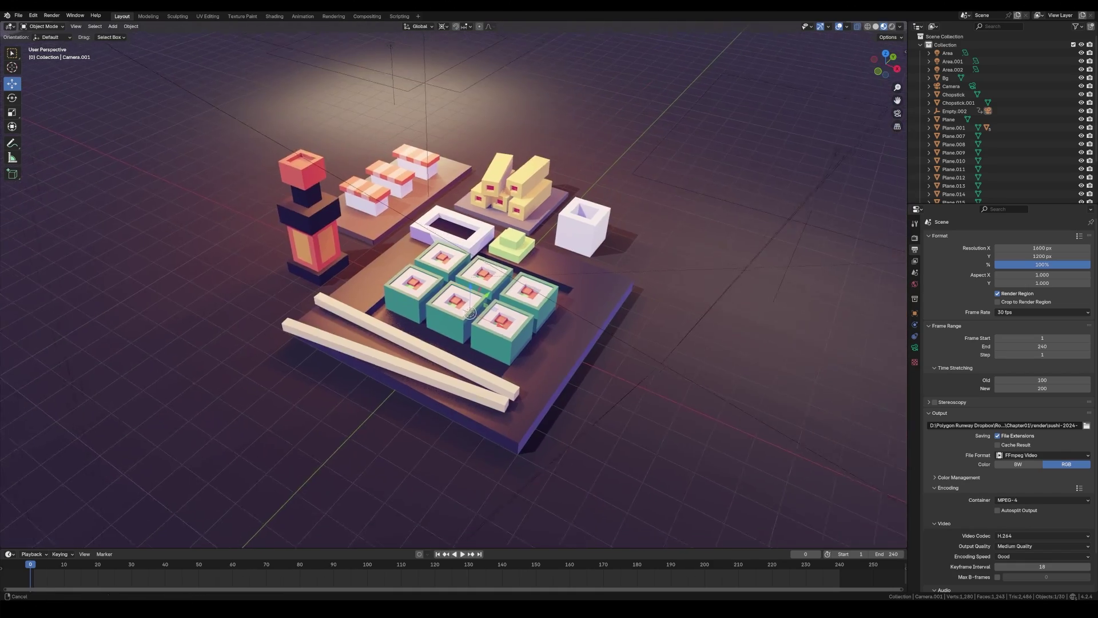
{"action": "middle_click_drag", "start_coordinate": [457, 286], "coordinate": [392, 286]}
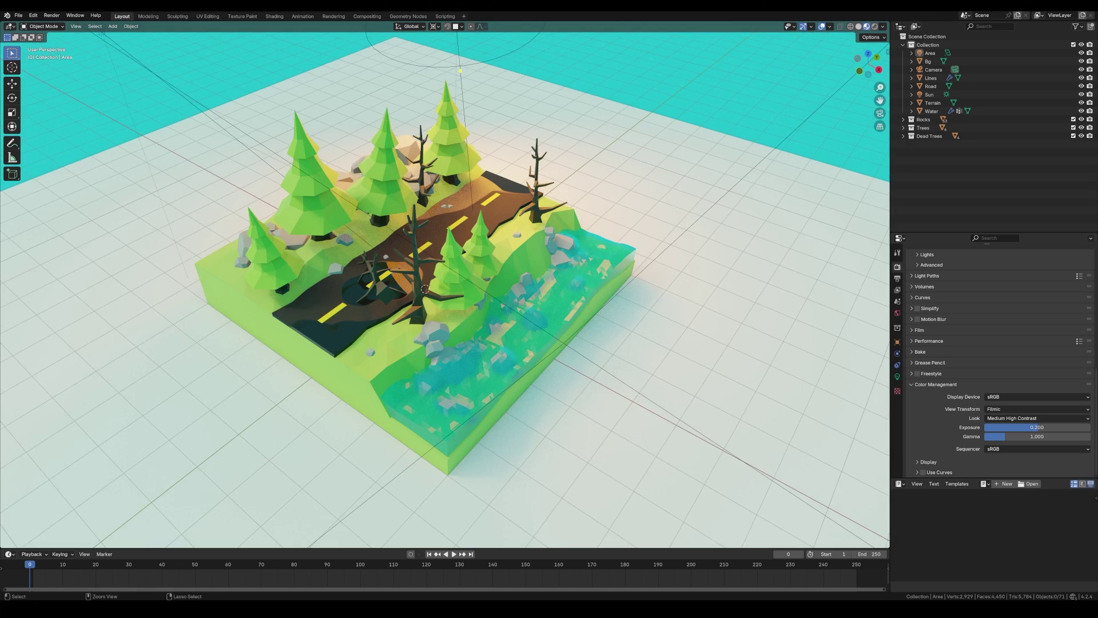
{"action": "middle_click_drag", "start_coordinate": [447, 286], "coordinate": [378, 286]}
{"action": "scroll", "coordinate": [403, 286], "scroll_direction": "up", "scroll_amount": 5}
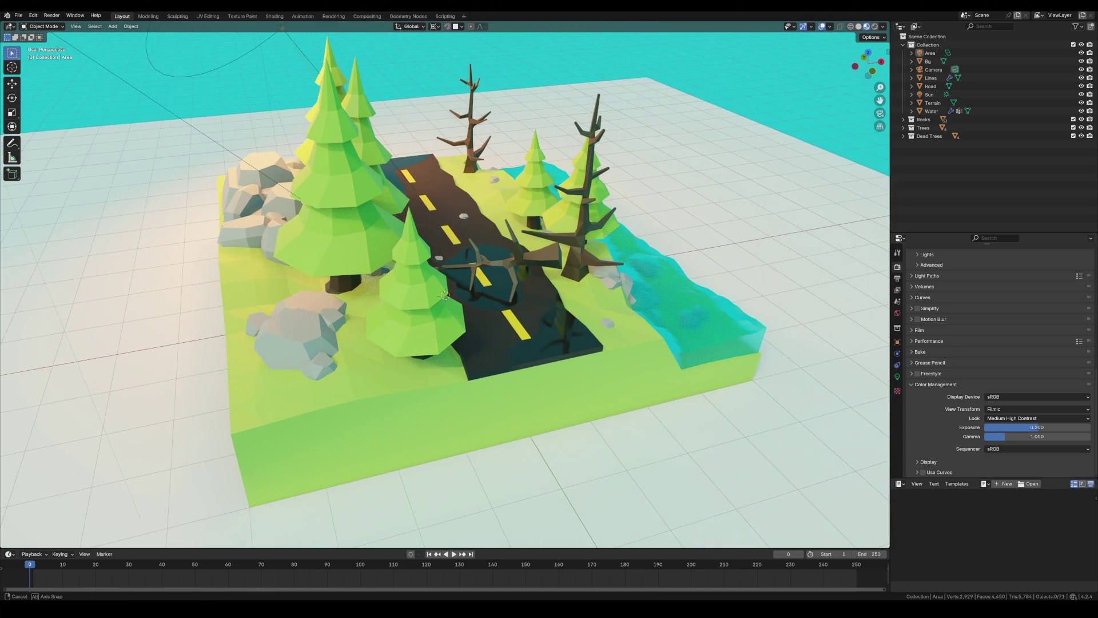
{"action": "middle_click_drag", "start_coordinate": [445, 295], "coordinate": [412, 283]}
Step: Create the Road Roughness paint texture and fit its image in the editor
{"action": "left_click", "coordinate": [414, 279]}
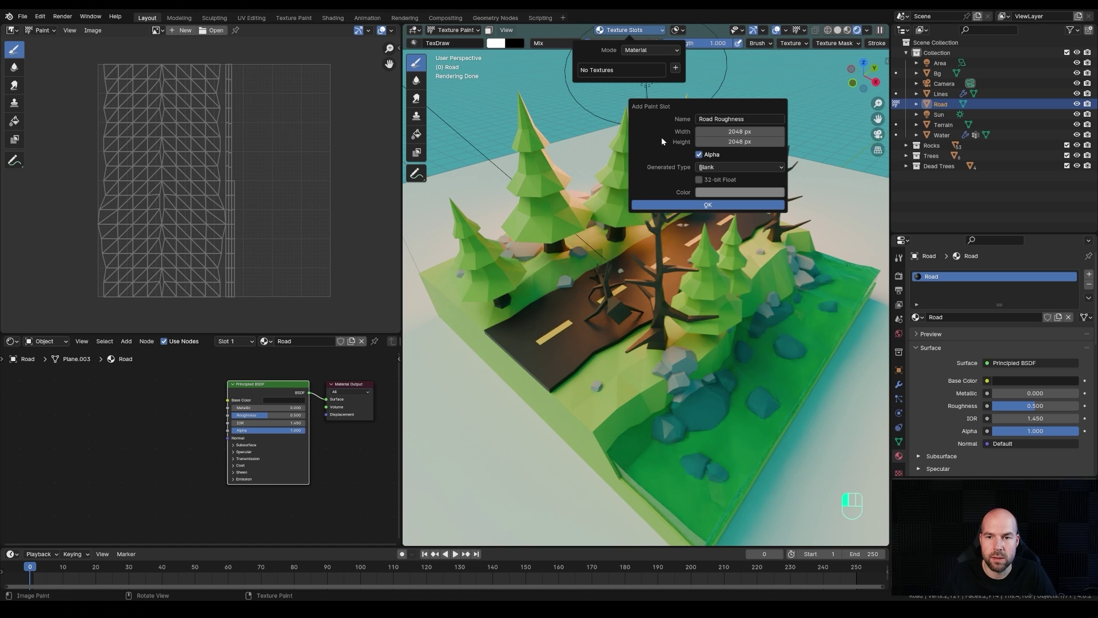
{"action": "left_click", "coordinate": [708, 204]}
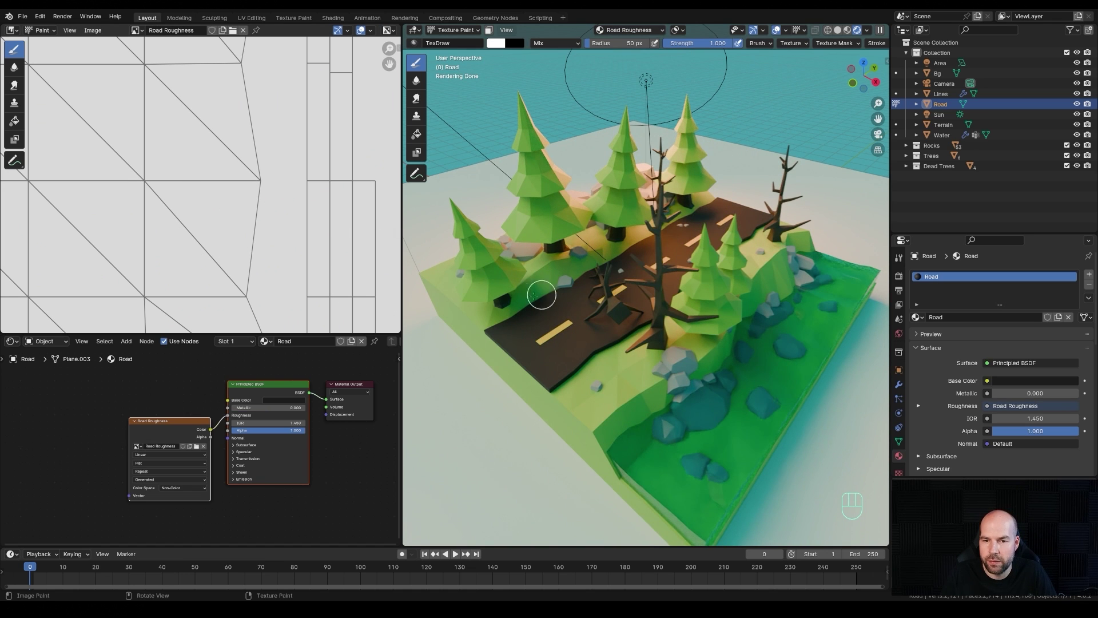
{"action": "key", "text": "Home"}
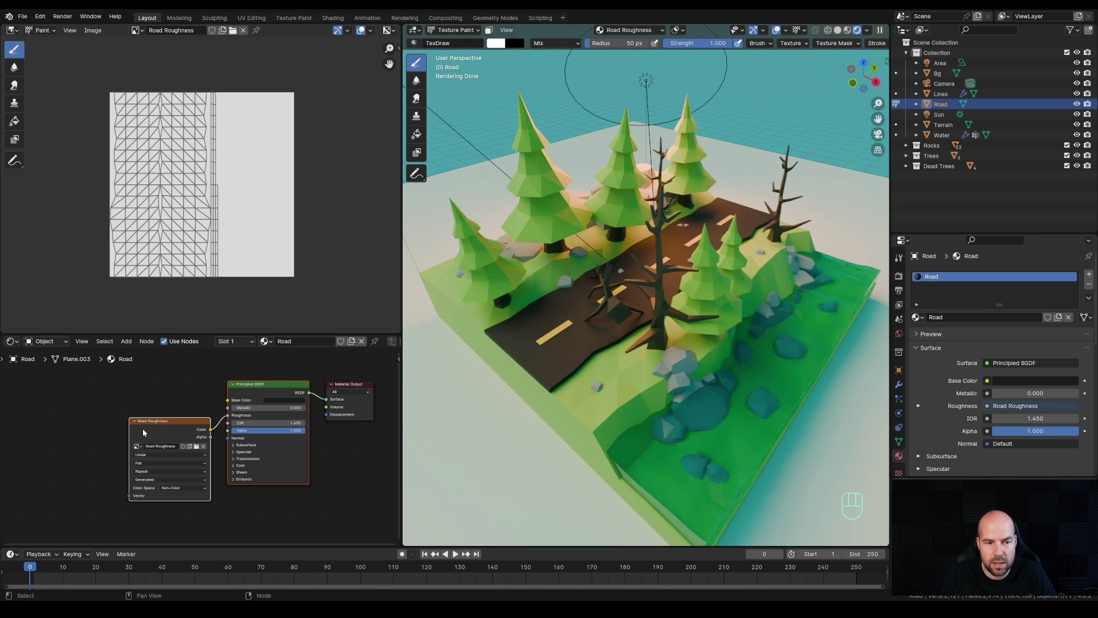
{"action": "left_click_drag", "start_coordinate": [182, 429], "coordinate": [132, 422]}
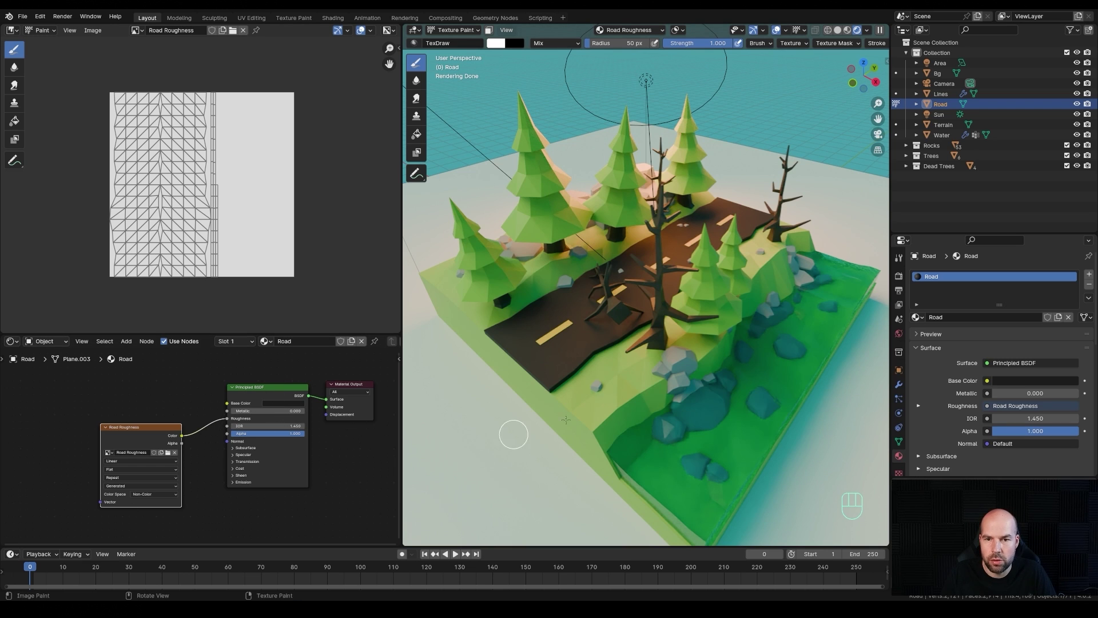
Step: Check the road's paint texture slots and select the Road Roughness node
{"action": "left_click", "coordinate": [651, 31]}
{"action": "left_click", "coordinate": [651, 31]}
{"action": "left_click", "coordinate": [651, 31]}
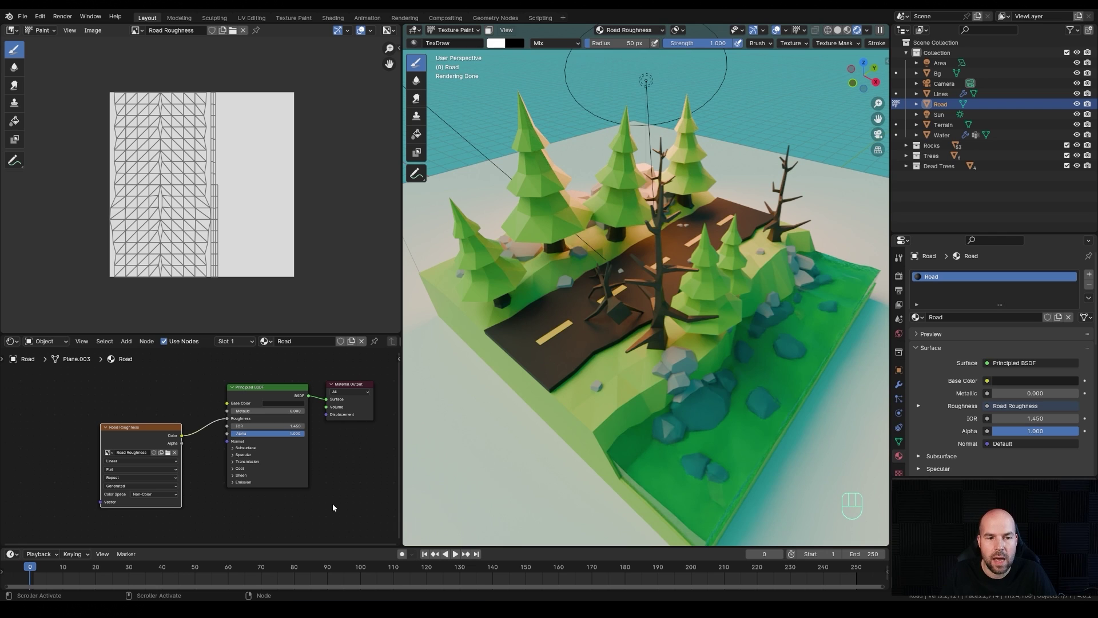
{"action": "left_click", "coordinate": [638, 31]}
{"action": "left_click", "coordinate": [637, 31]}
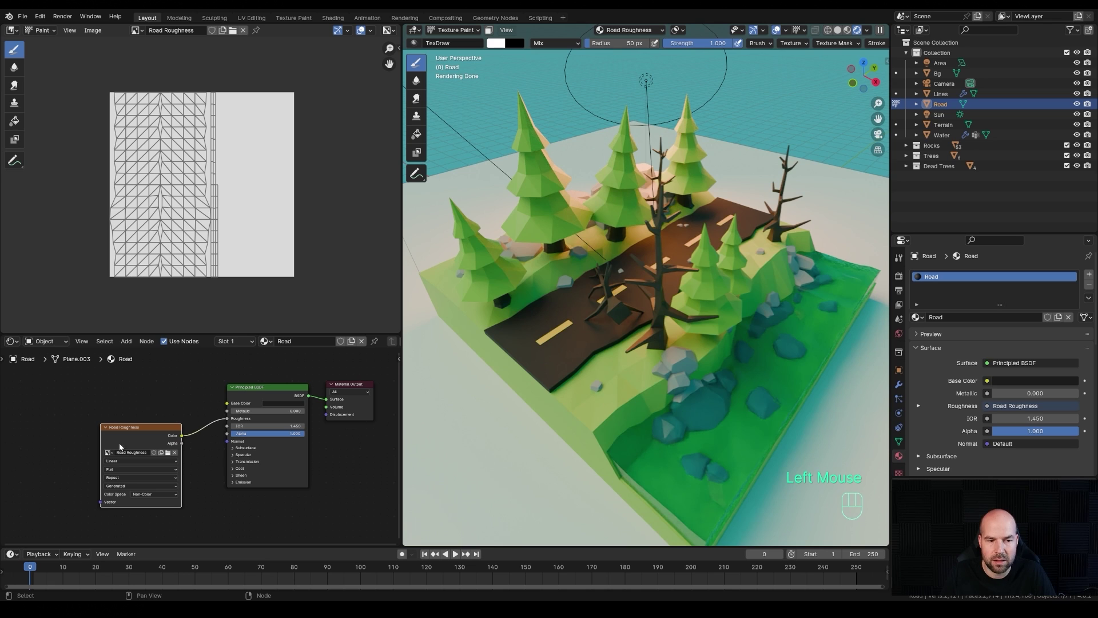
{"action": "left_click", "coordinate": [91, 398]}
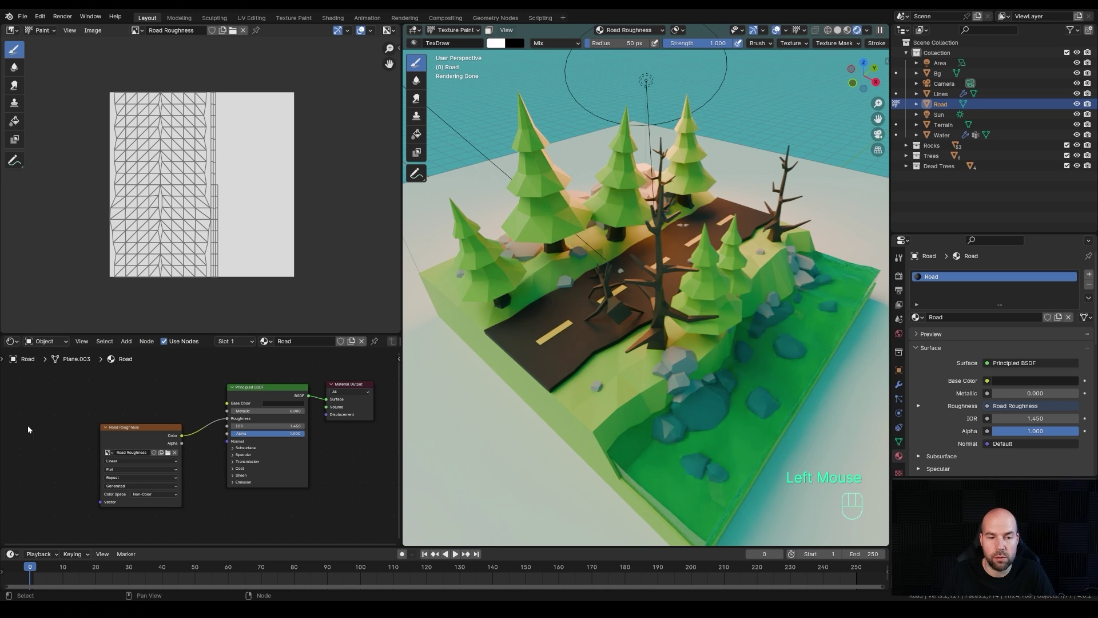
{"action": "left_click", "coordinate": [139, 441]}
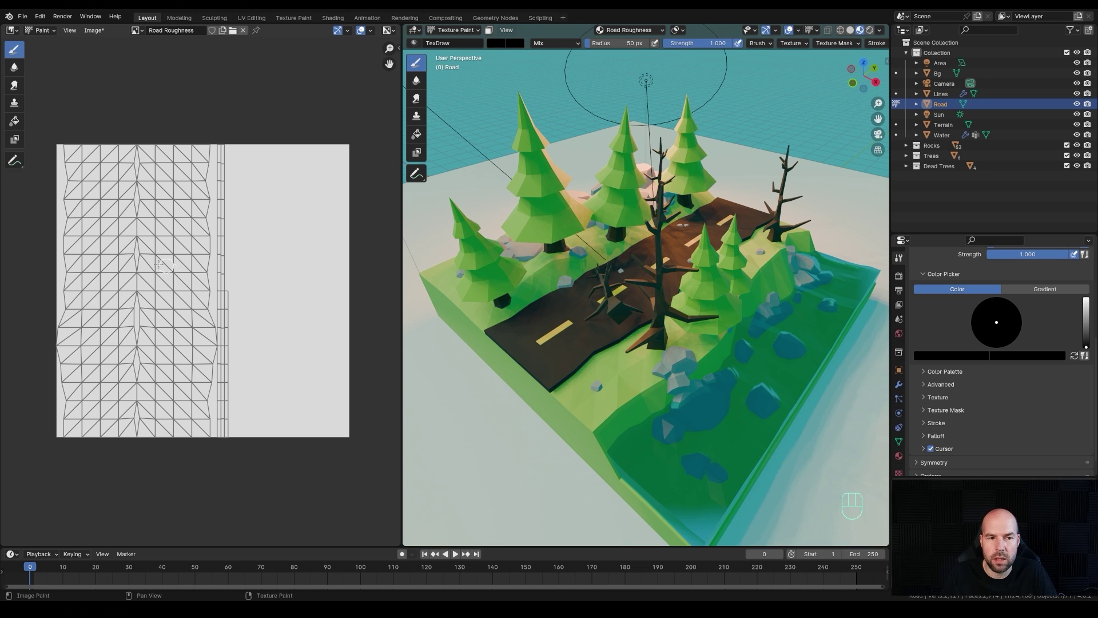
Step: Paint a black S-shaped stroke on the road texture and view it up close
{"action": "left_click_drag", "start_coordinate": [131, 311], "coordinate": [166, 395]}
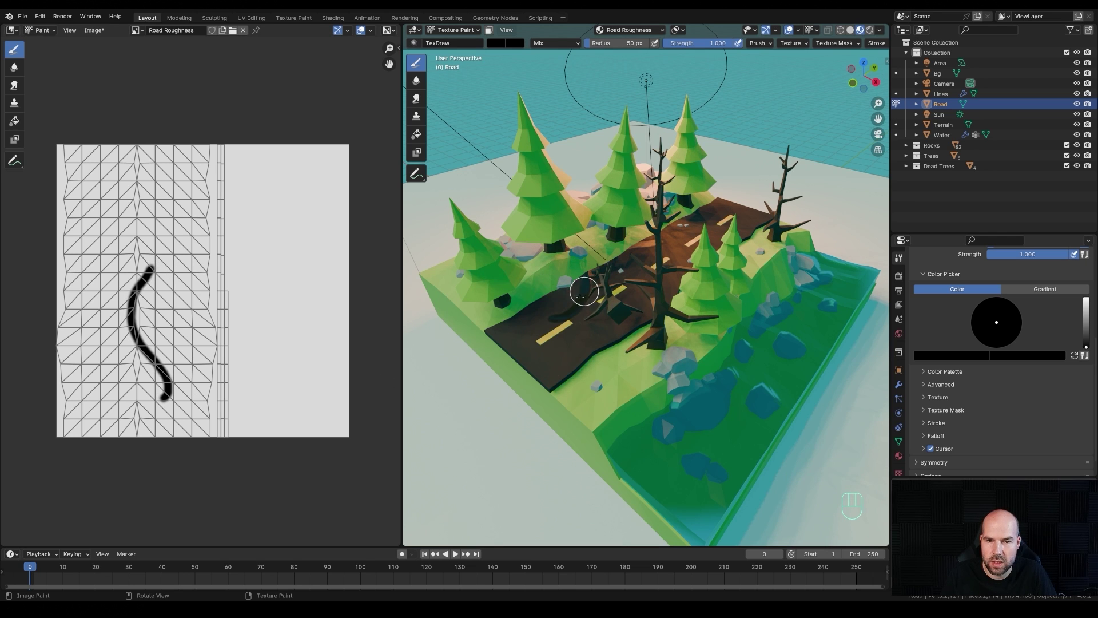
{"action": "middle_click_drag", "start_coordinate": [590, 277], "coordinate": [598, 349]}
{"action": "scroll", "coordinate": [590, 353], "scroll_direction": "up", "scroll_amount": 3}
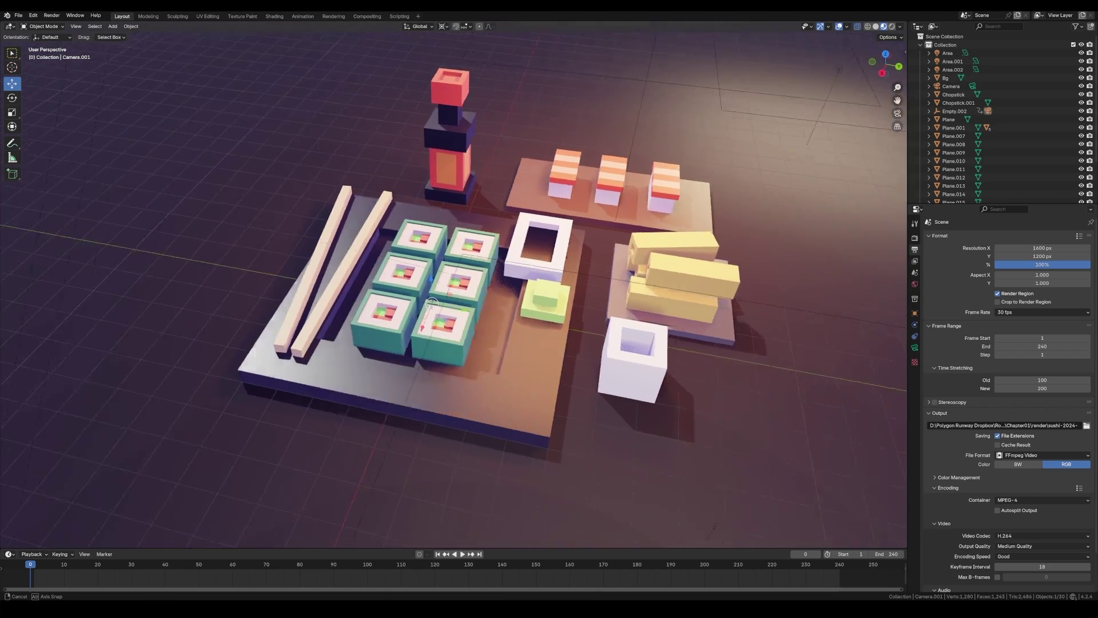
Step: Orbit out to a wide view of the sushi scene and preview it in rendered shading
{"action": "middle_click_drag", "start_coordinate": [457, 309], "coordinate": [412, 303]}
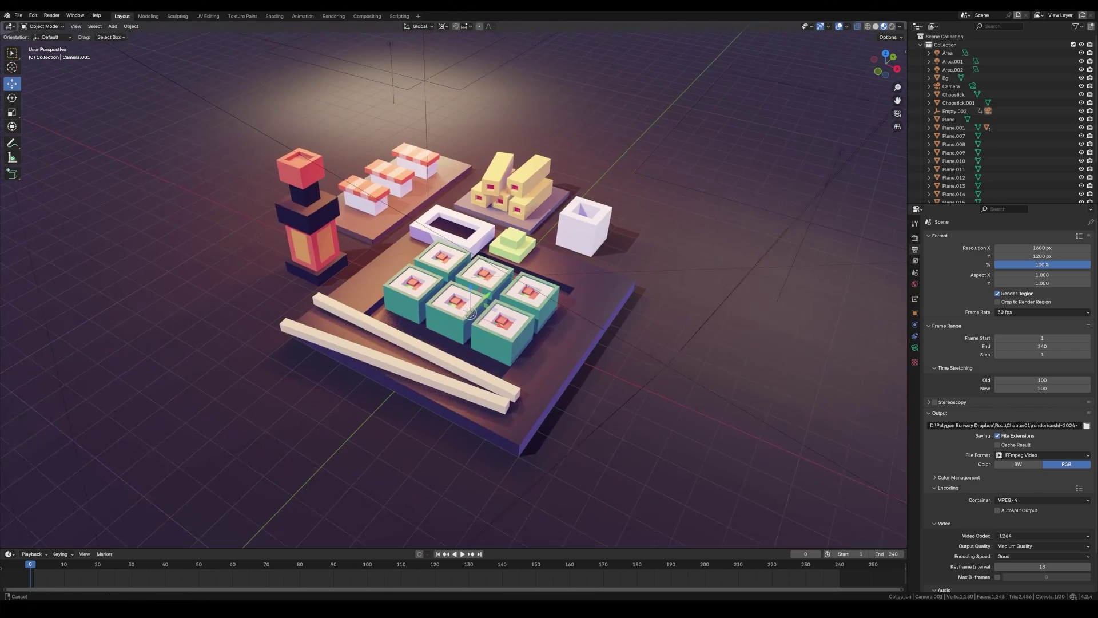
{"action": "middle_click_drag", "start_coordinate": [458, 309], "coordinate": [414, 305]}
{"action": "key", "text": "z"}
{"action": "key", "text": "6"}
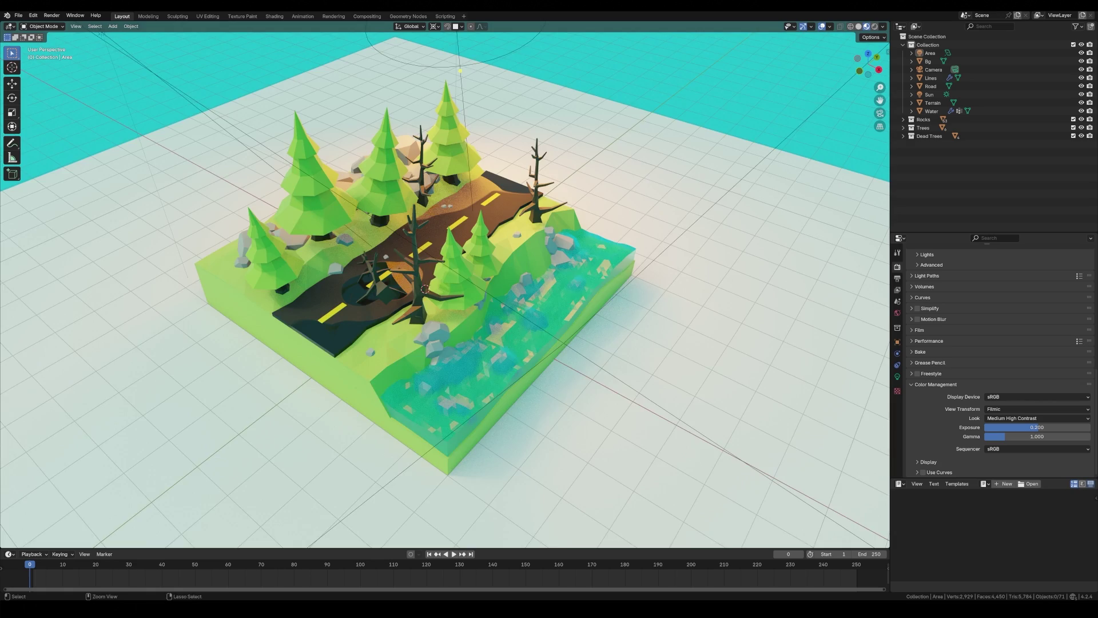
Step: Orbit the Forest Road diorama, then scroll the course page to Forest Road, Ancient Ruins and Cloud 66
{"action": "middle_click_drag", "start_coordinate": [446, 286], "coordinate": [397, 286]}
{"action": "scroll", "coordinate": [445, 286], "scroll_direction": "up", "scroll_amount": 5}
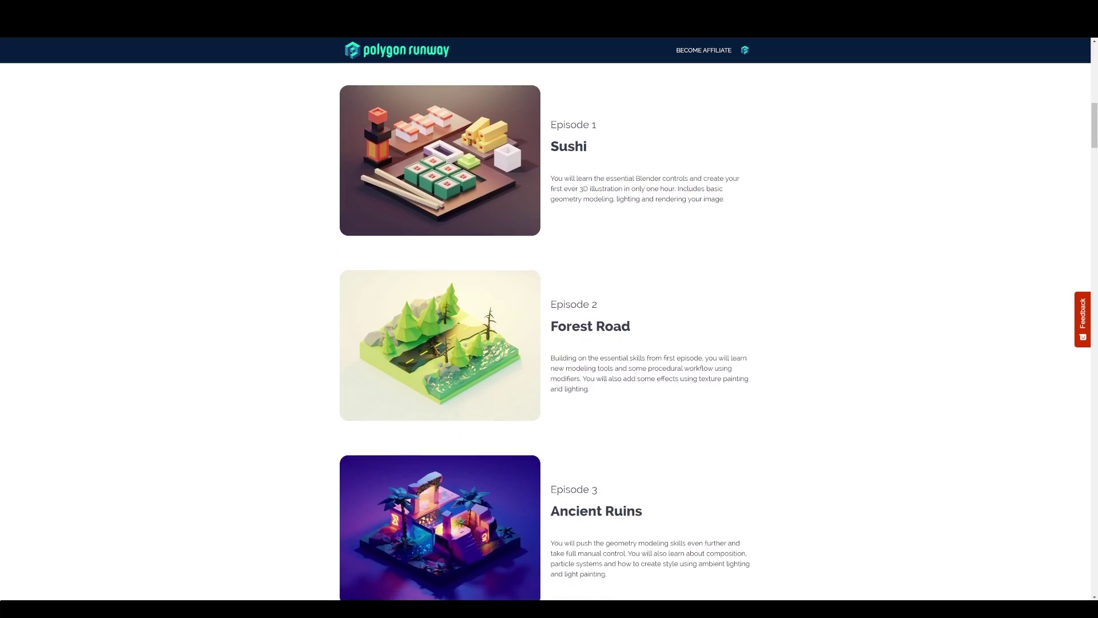
{"action": "scroll", "coordinate": [545, 332], "scroll_direction": "down", "scroll_amount": 4}
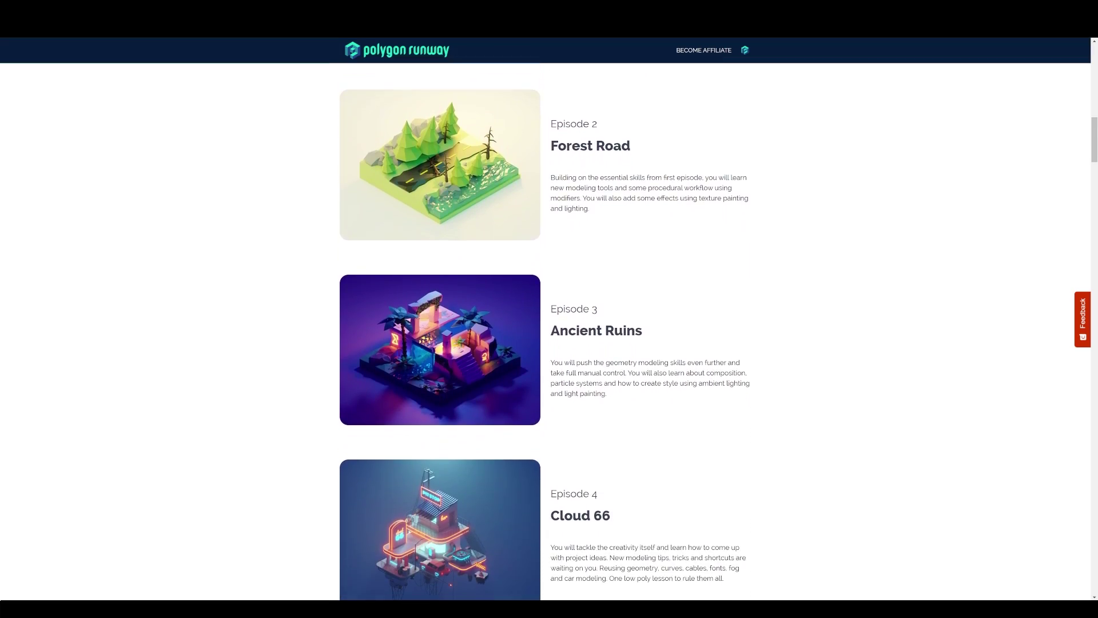
Step: Orbit the Ancient Ruins diorama, then zoom into the Cloud 66 scene
{"action": "scroll", "coordinate": [545, 332], "scroll_direction": "down", "scroll_amount": 2}
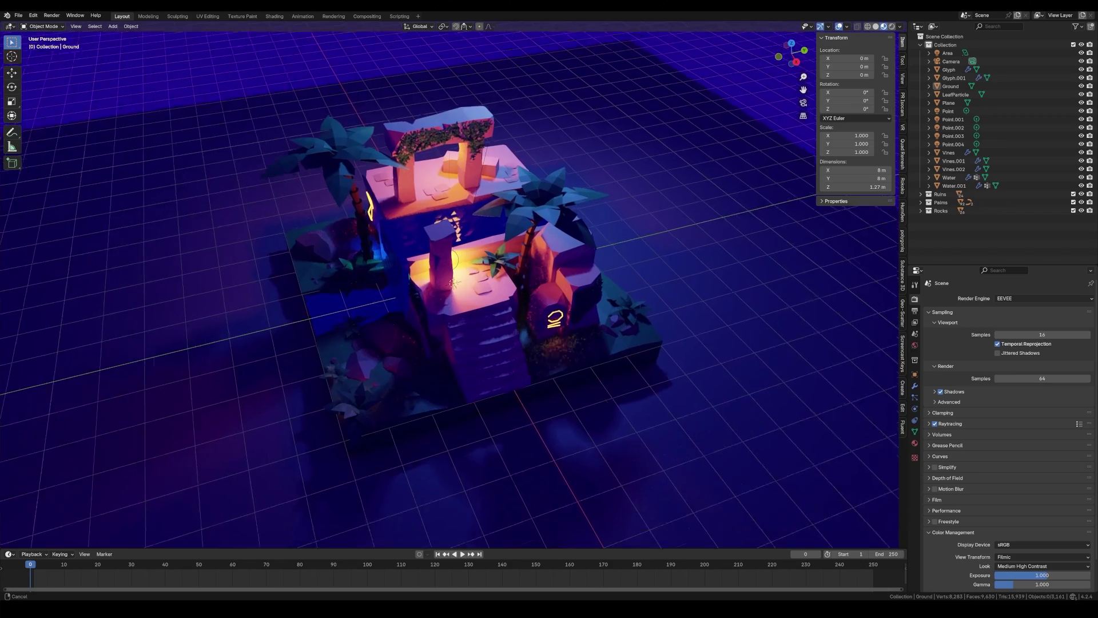
{"action": "middle_click_drag", "start_coordinate": [452, 286], "coordinate": [618, 288]}
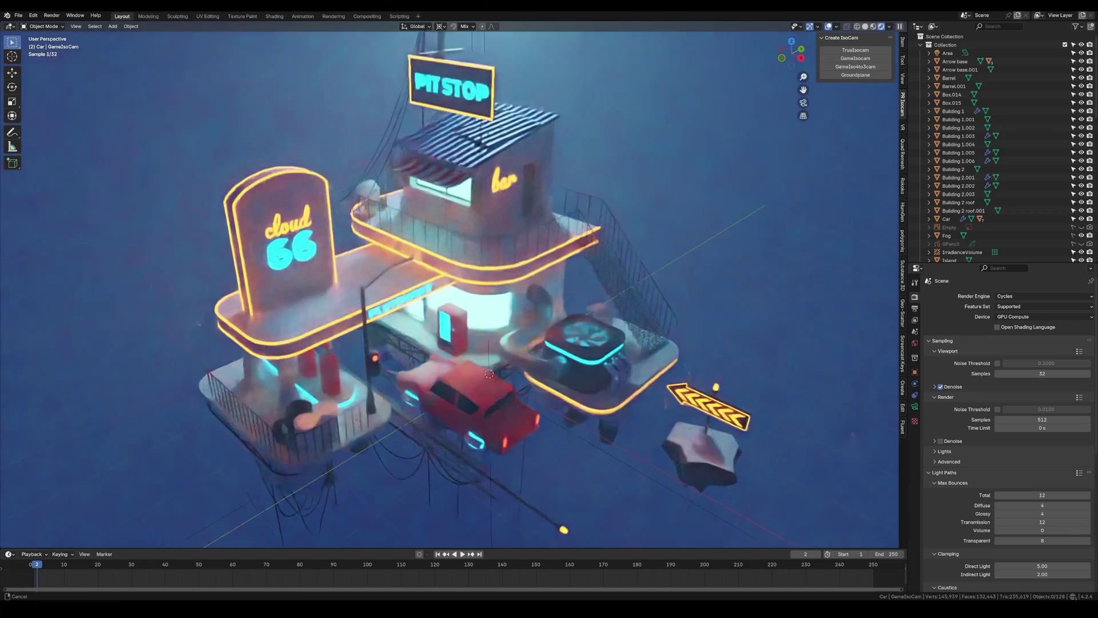
{"action": "middle_click_drag", "start_coordinate": [489, 373], "coordinate": [497, 417], "text": "ctrl"}
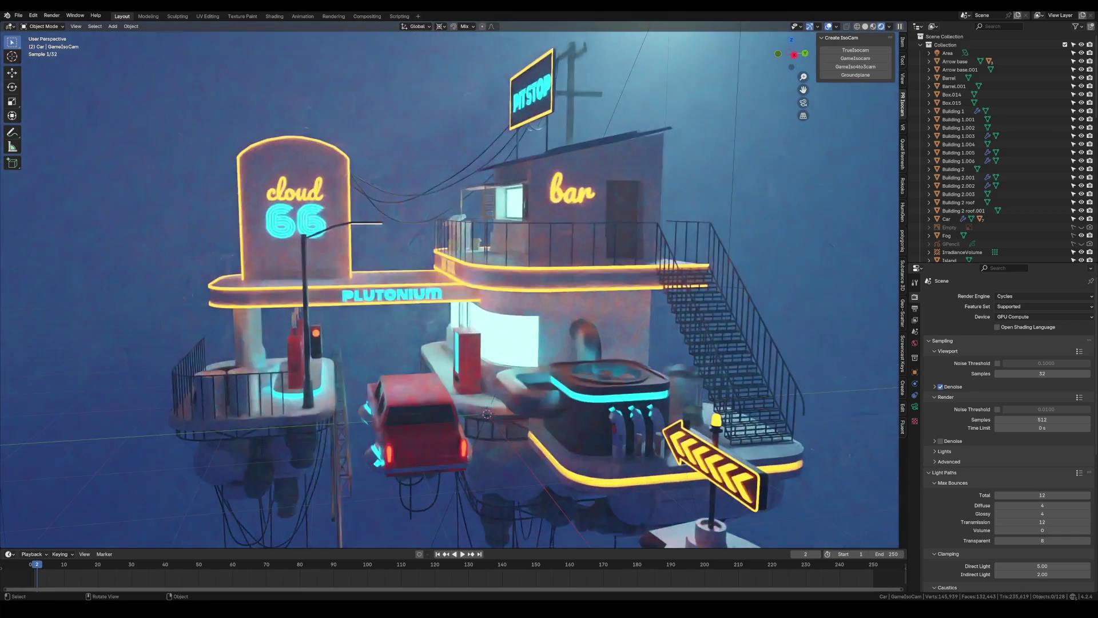
Step: Switch Cloud 66 to solid shading and orbit to a higher view
{"action": "scroll", "coordinate": [596, 282], "scroll_direction": "up", "scroll_amount": 6}
{"action": "scroll", "coordinate": [596, 282], "scroll_direction": "down", "scroll_amount": 6}
{"action": "key", "text": "z"}
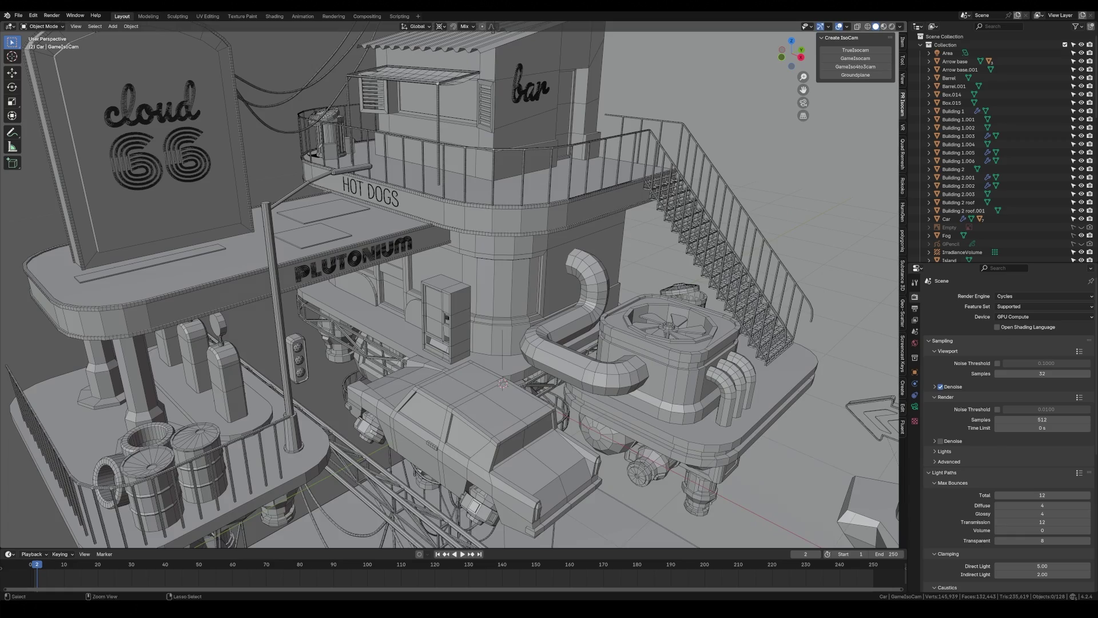
{"action": "mouse_move", "coordinate": [596, 282]}
{"action": "middle_mouse_down"}
{"action": "mouse_move", "coordinate": [492, 364]}
{"action": "mouse_move", "coordinate": [486, 350]}
{"action": "middle_mouse_up"}
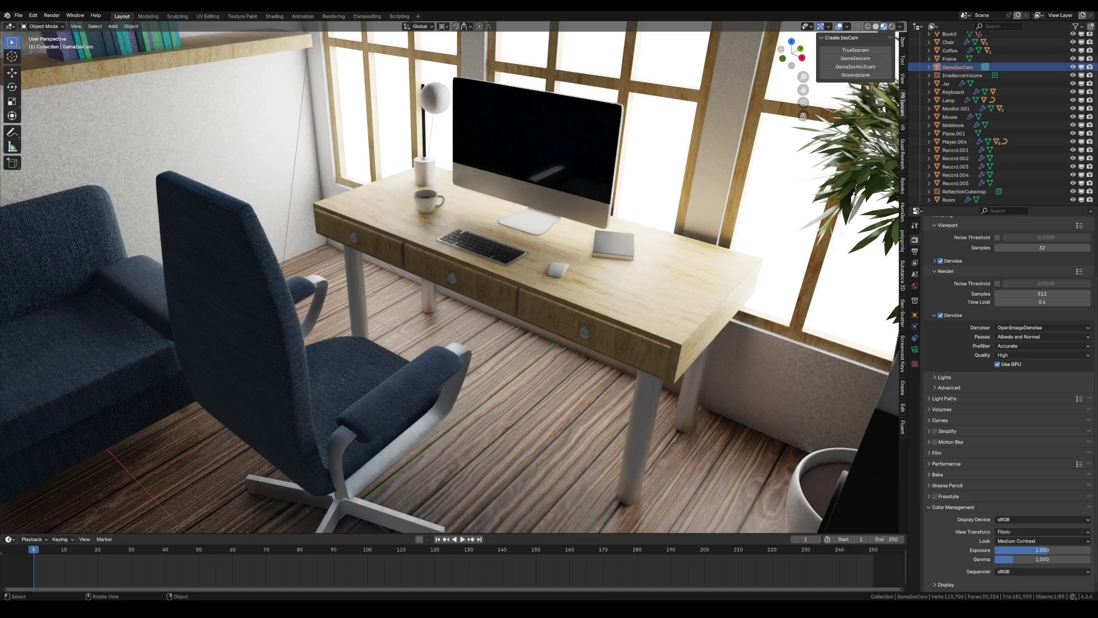
Step: Pull back to the whole home office room and switch it to solid shading with wireframe
{"action": "mouse_move", "coordinate": [452, 274]}
{"action": "middle_mouse_down"}
{"action": "mouse_move", "coordinate": [412, 269]}
{"action": "mouse_move", "coordinate": [435, 269]}
{"action": "middle_mouse_up"}
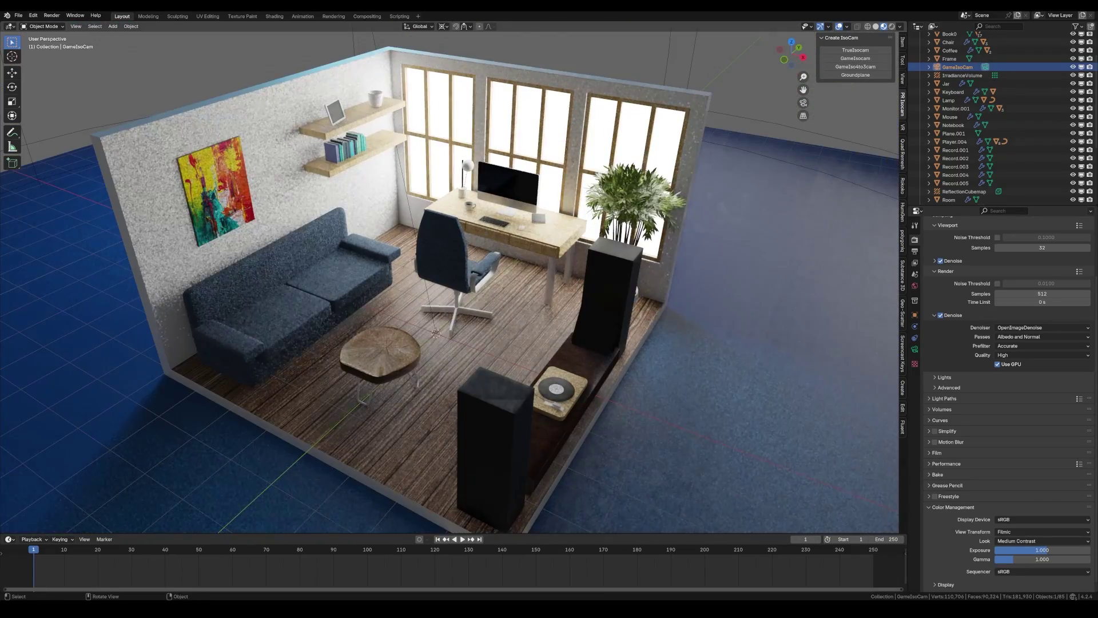
{"action": "scroll", "coordinate": [574, 293], "scroll_direction": "up", "scroll_amount": 5}
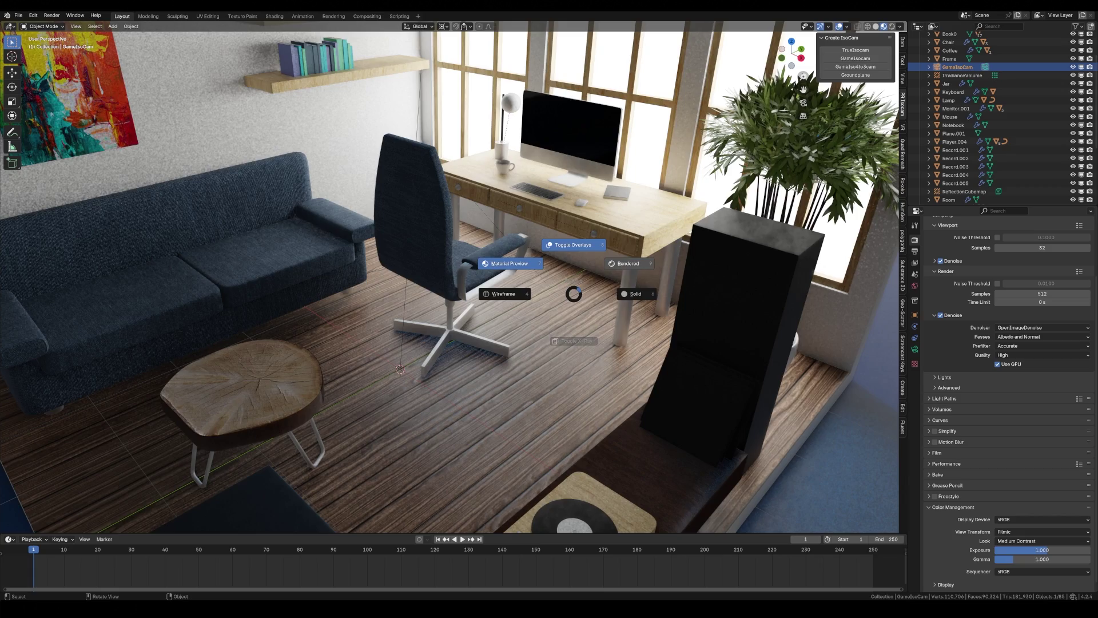
{"action": "key", "text": "8"}
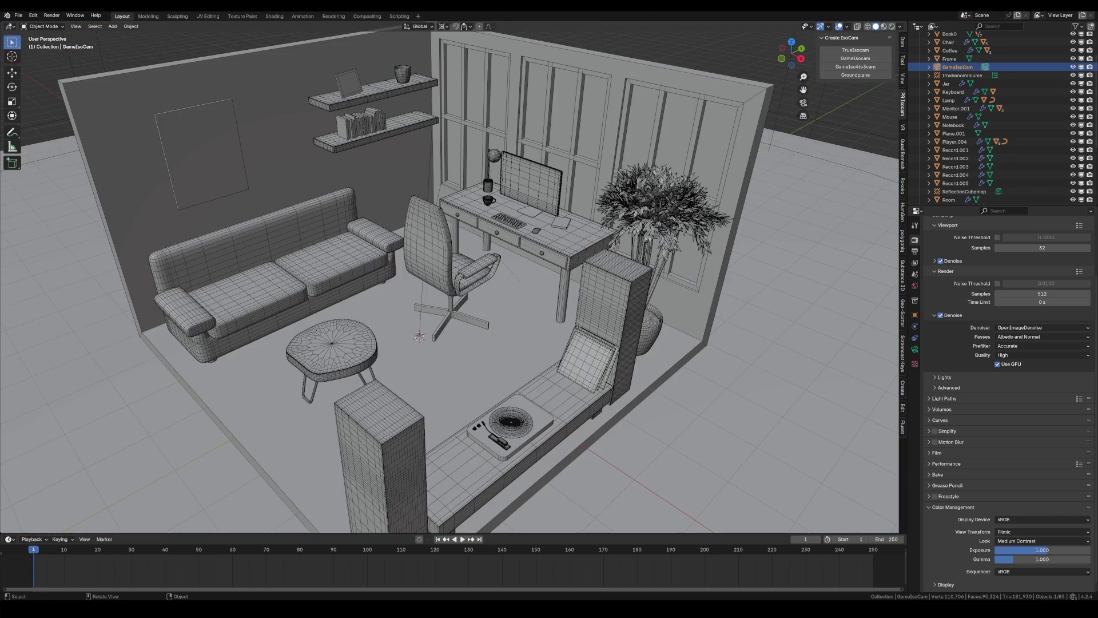
Step: Orbit the room from the lower front round to the desk
{"action": "middle_click_drag", "start_coordinate": [458, 286], "coordinate": [450, 245]}
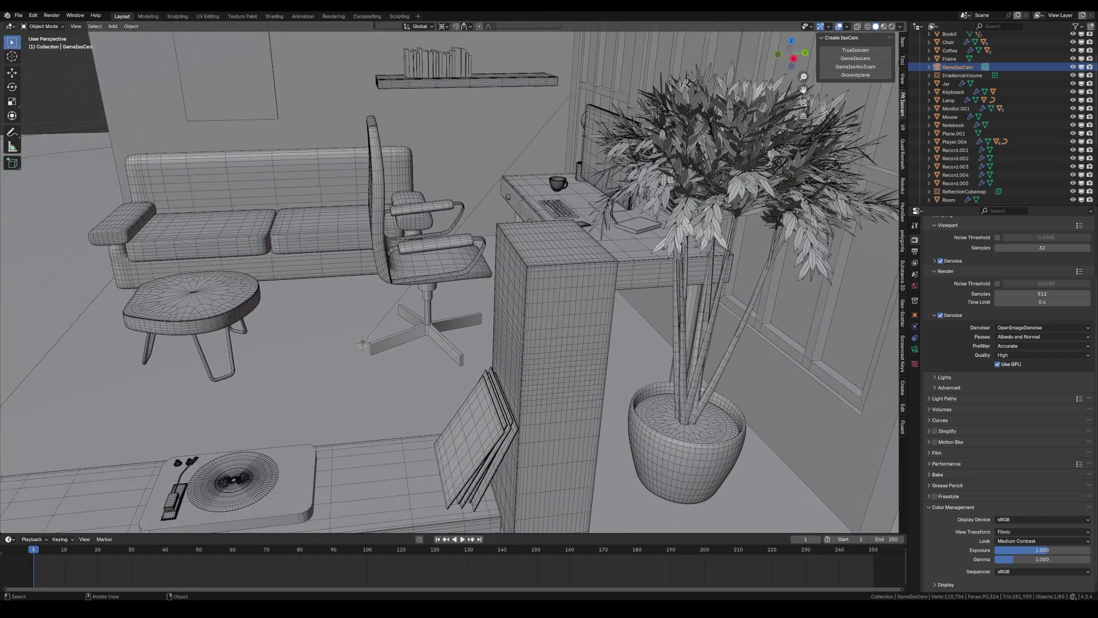
{"action": "middle_click_drag", "start_coordinate": [450, 286], "coordinate": [590, 315]}
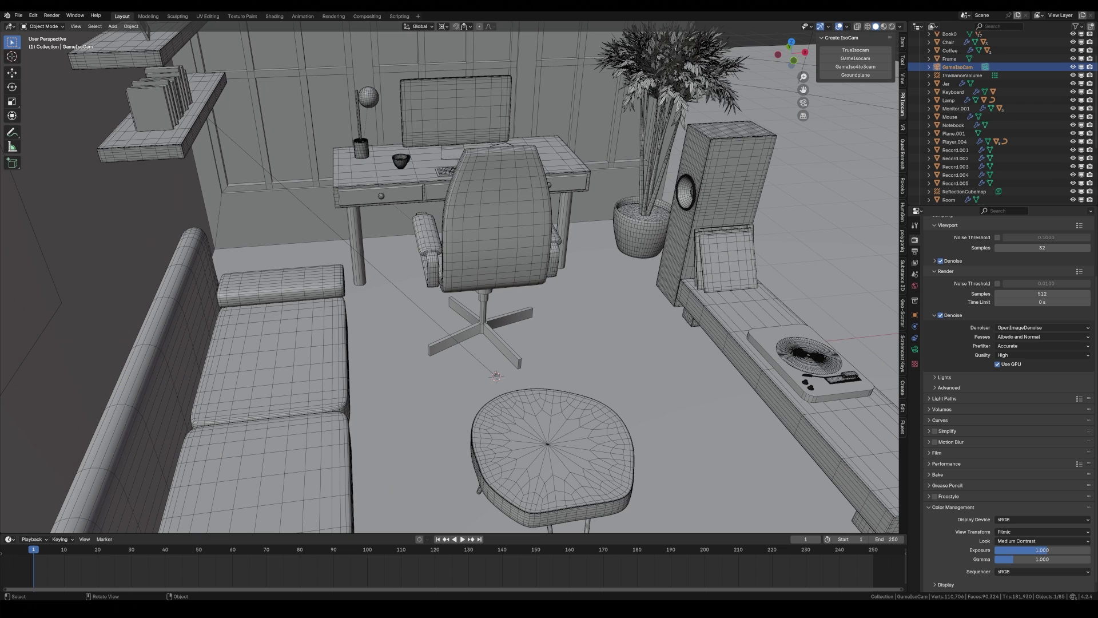
{"action": "scroll", "coordinate": [449, 281], "scroll_direction": "down", "scroll_amount": 10}
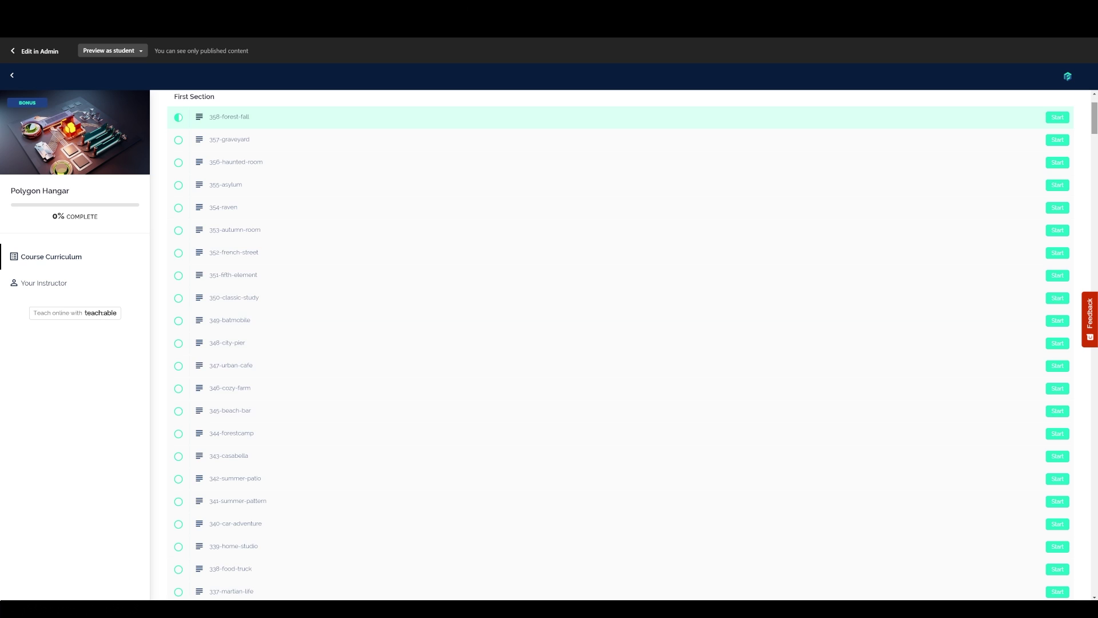
Step: Scroll the Polygon Hangar curriculum and open the 352-french-street lesson
{"action": "scroll", "coordinate": [629, 343], "scroll_direction": "down", "scroll_amount": 20}
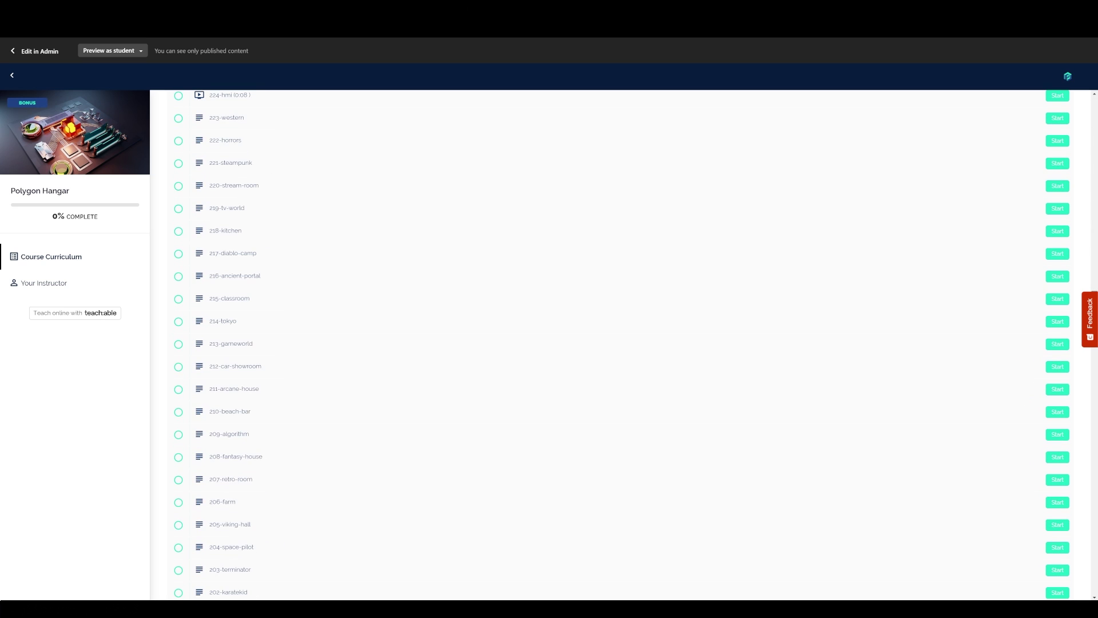
{"action": "scroll", "coordinate": [629, 344], "scroll_direction": "down", "scroll_amount": 20}
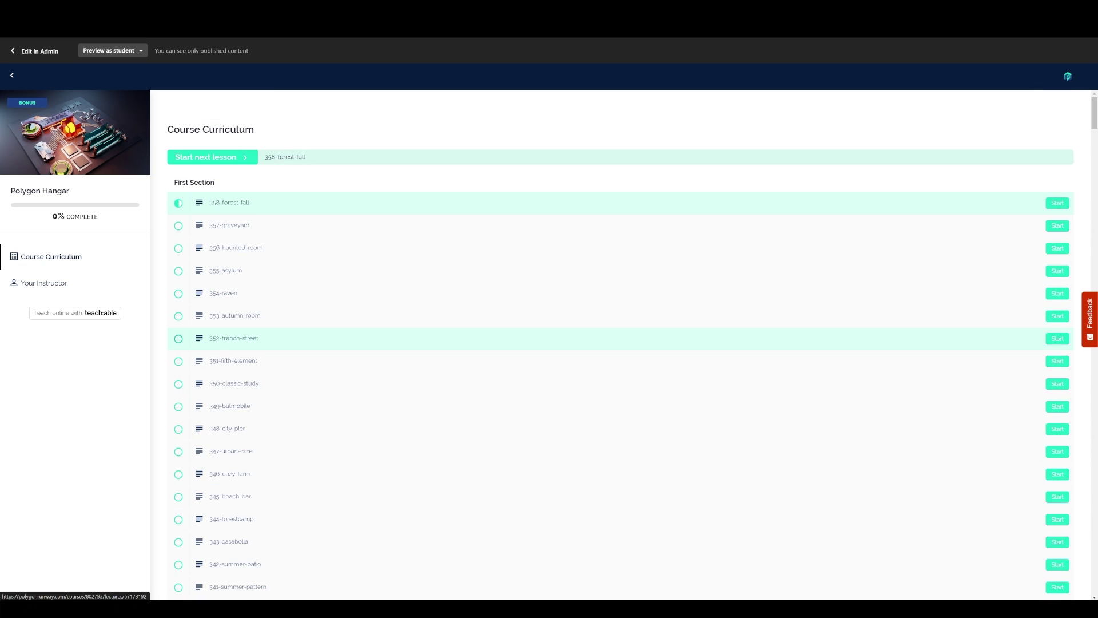
{"action": "left_click", "coordinate": [246, 336]}
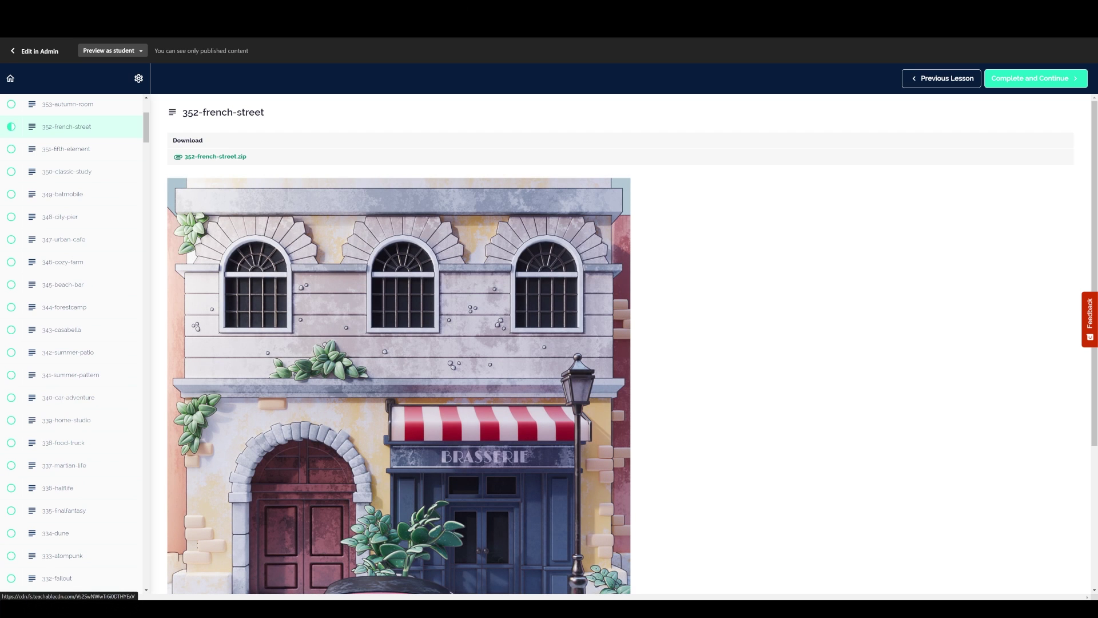
Step: Open the 332-fallout and 315-spooky-island lessons, then scroll the episode list
{"action": "scroll", "coordinate": [401, 343], "scroll_direction": "down", "scroll_amount": 3}
{"action": "scroll", "coordinate": [400, 343], "scroll_direction": "up", "scroll_amount": 3}
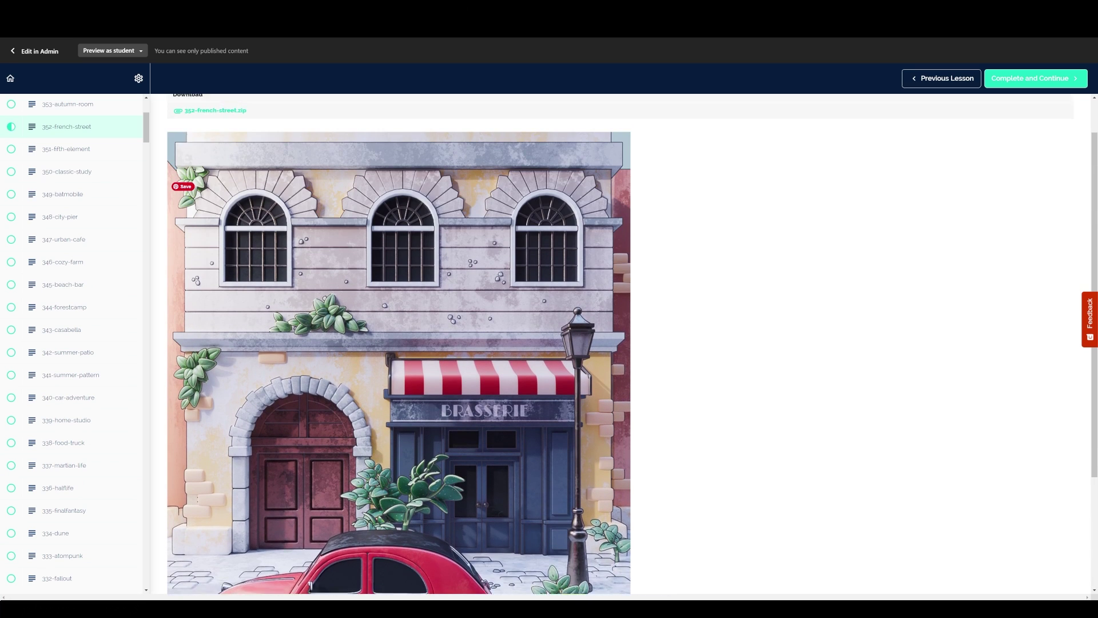
{"action": "left_click", "coordinate": [56, 578]}
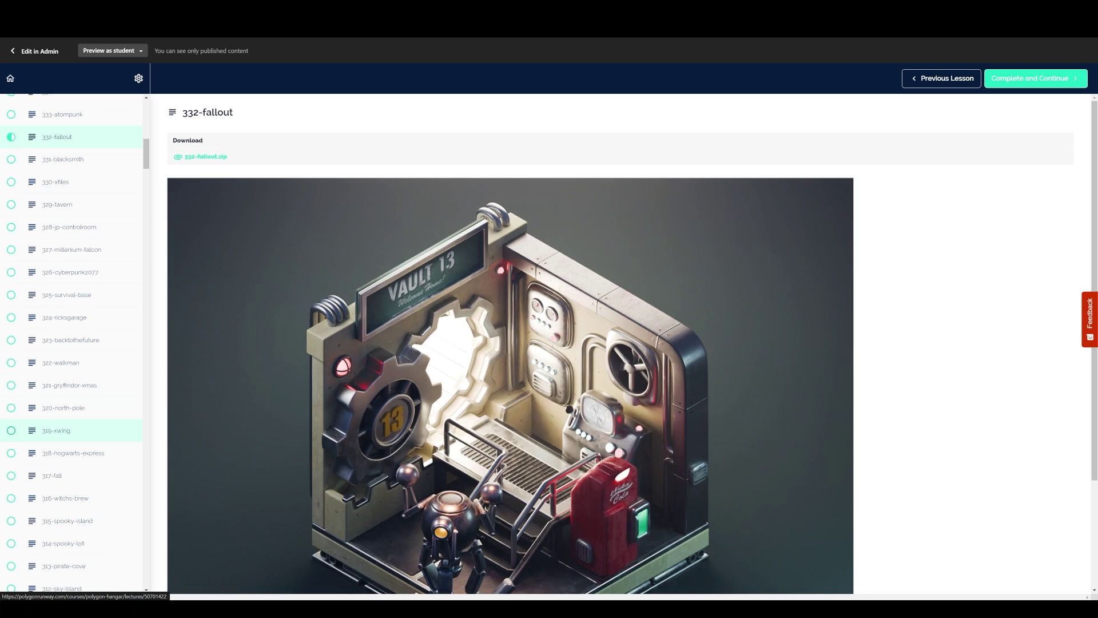
{"action": "scroll", "coordinate": [71, 430], "scroll_direction": "down", "scroll_amount": 3}
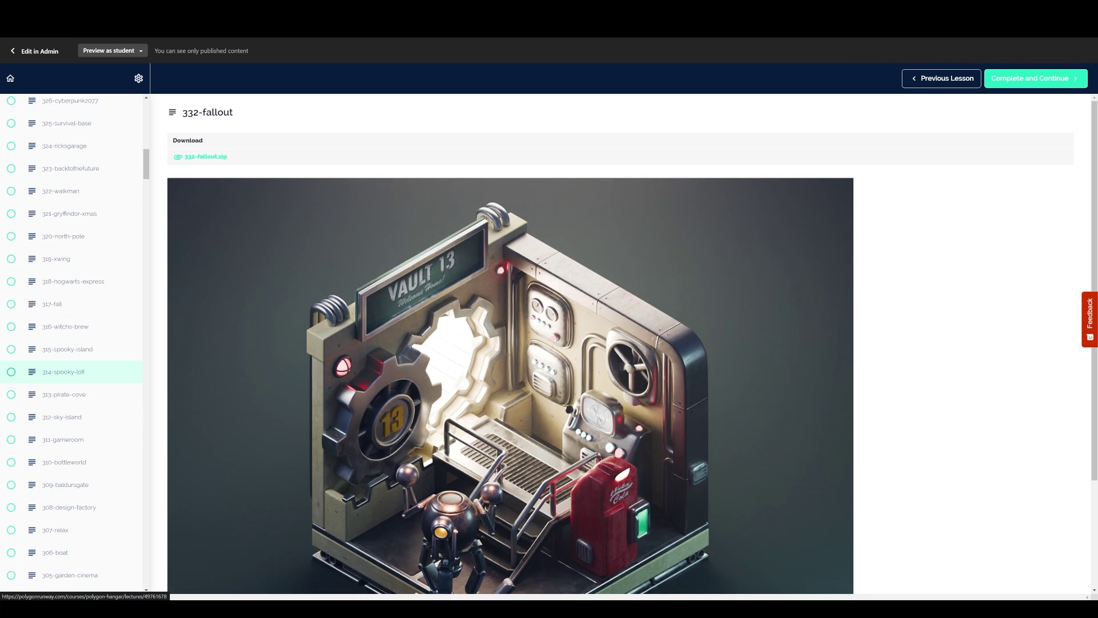
{"action": "left_click", "coordinate": [67, 350]}
{"action": "scroll", "coordinate": [595, 343], "scroll_direction": "down", "scroll_amount": 5}
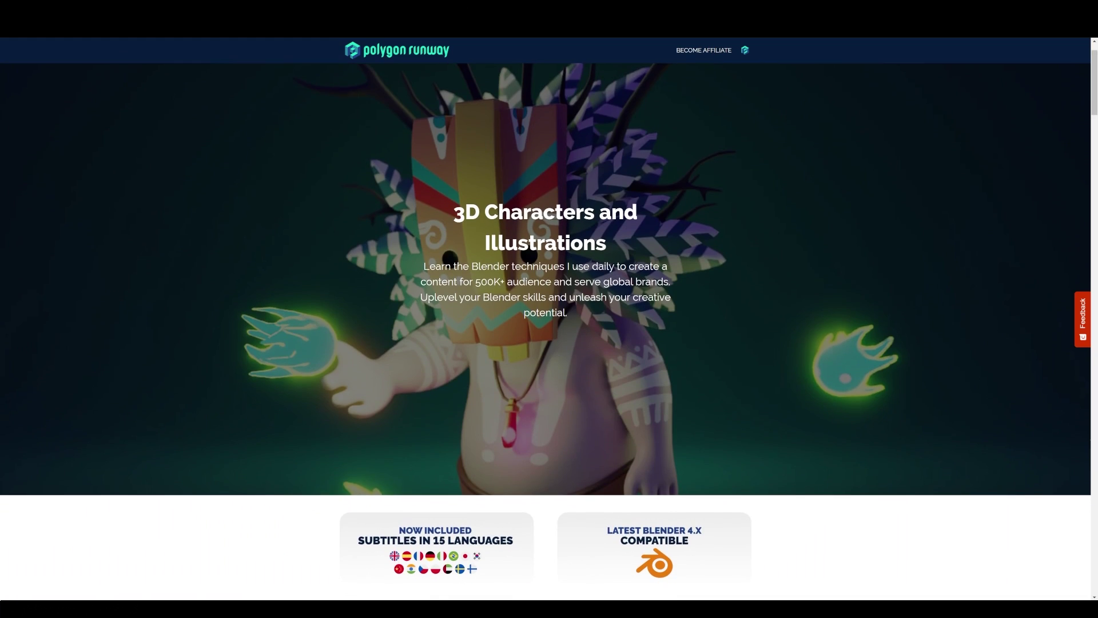
{"action": "scroll", "coordinate": [546, 320], "scroll_direction": "down", "scroll_amount": 10}
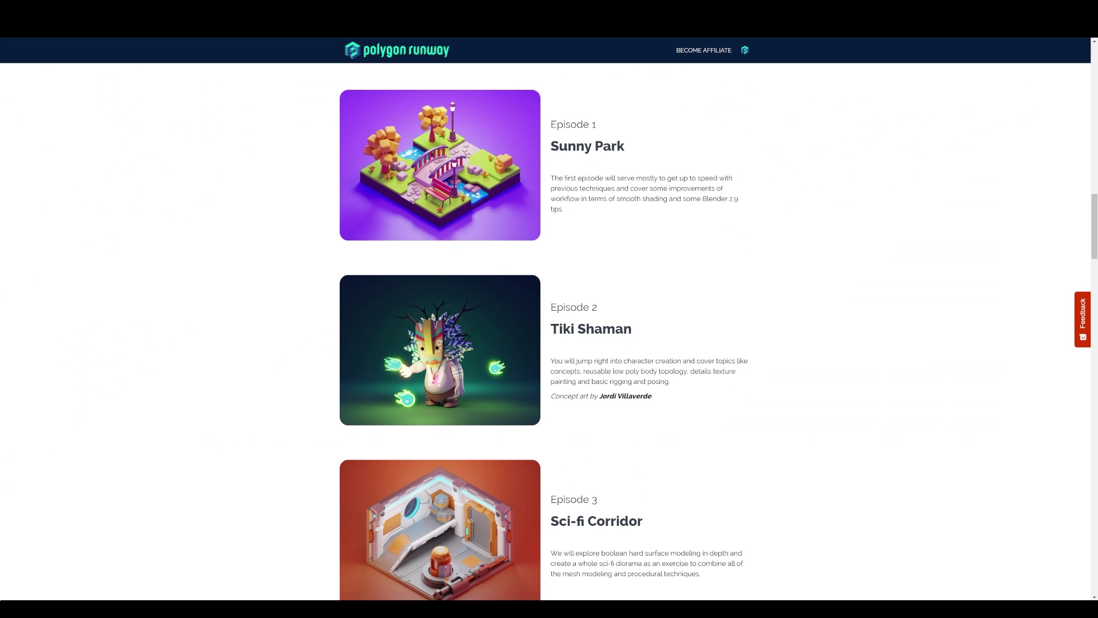
Step: Scroll through the character course episodes and the 3D Characters and Illustrations curriculum
{"action": "scroll", "coordinate": [549, 332], "scroll_direction": "down", "scroll_amount": 2}
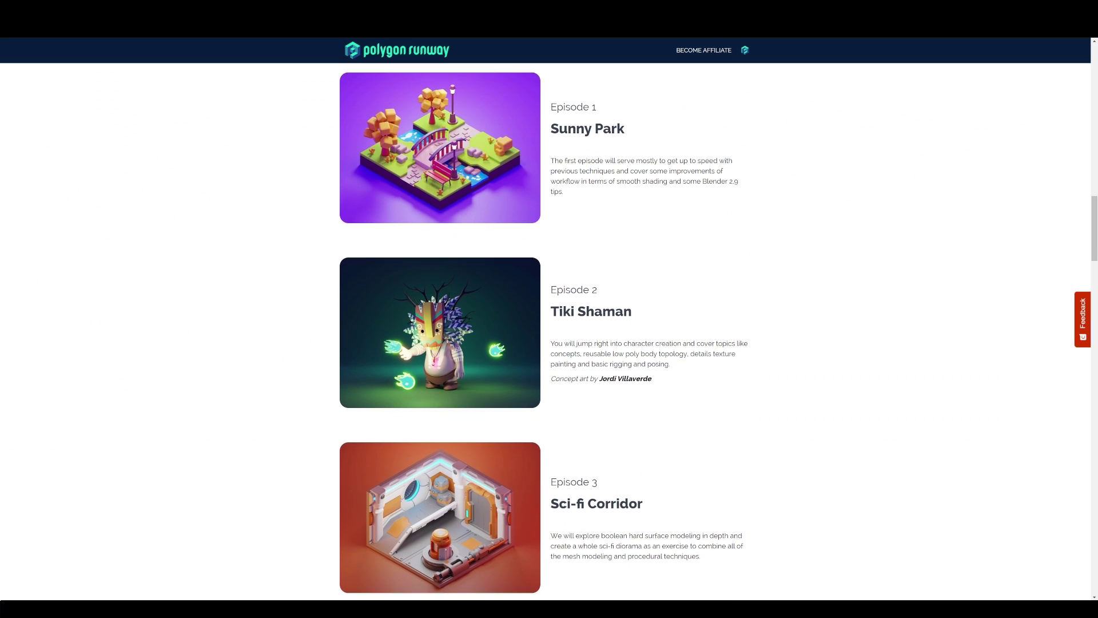
{"action": "scroll", "coordinate": [549, 332], "scroll_direction": "down", "scroll_amount": 3}
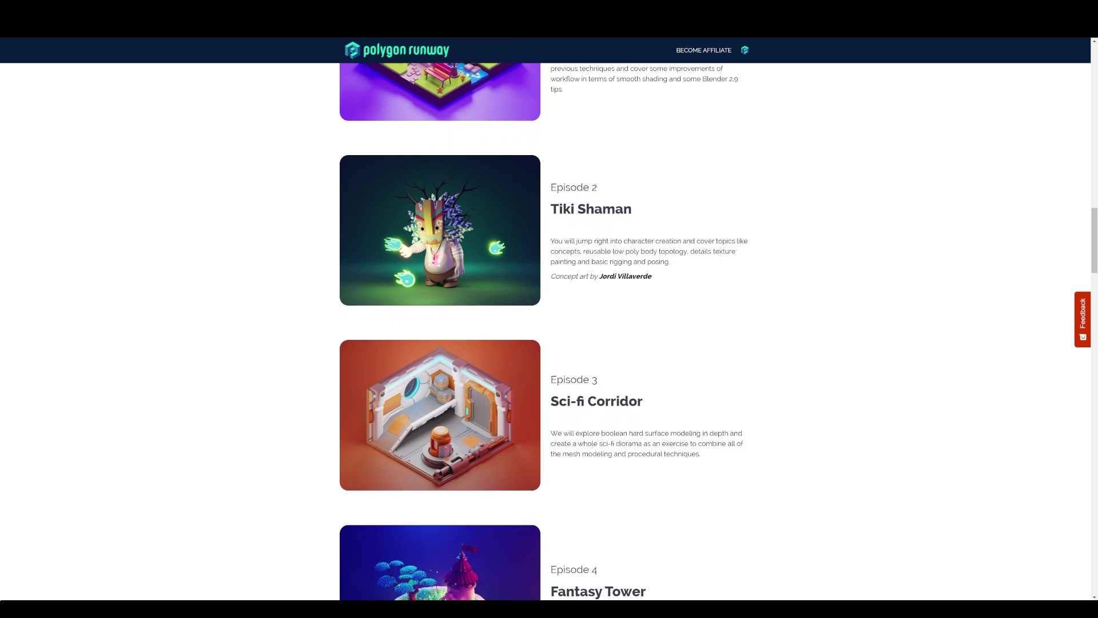
{"action": "scroll", "coordinate": [549, 331], "scroll_direction": "down", "scroll_amount": 3}
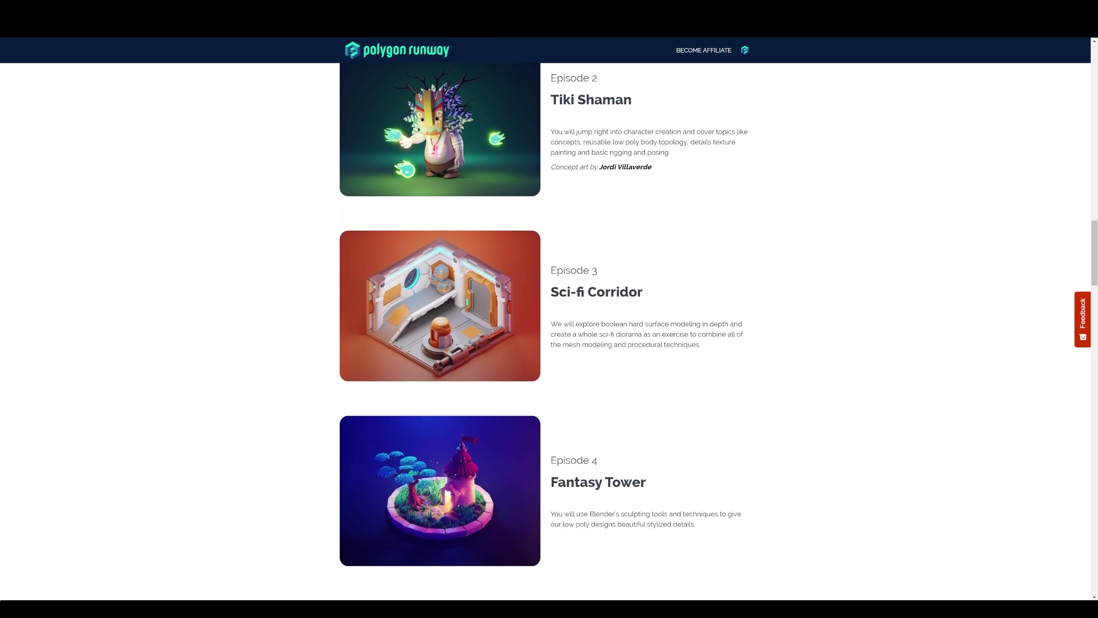
{"action": "scroll", "coordinate": [549, 331], "scroll_direction": "down", "scroll_amount": 3}
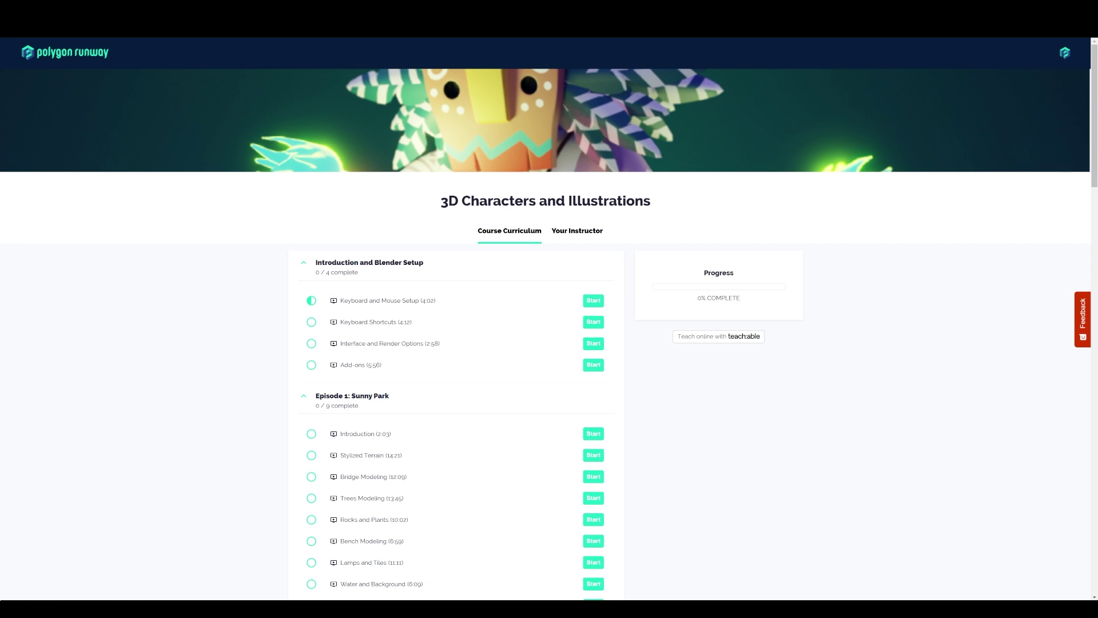
{"action": "scroll", "coordinate": [549, 332], "scroll_direction": "down", "scroll_amount": 2}
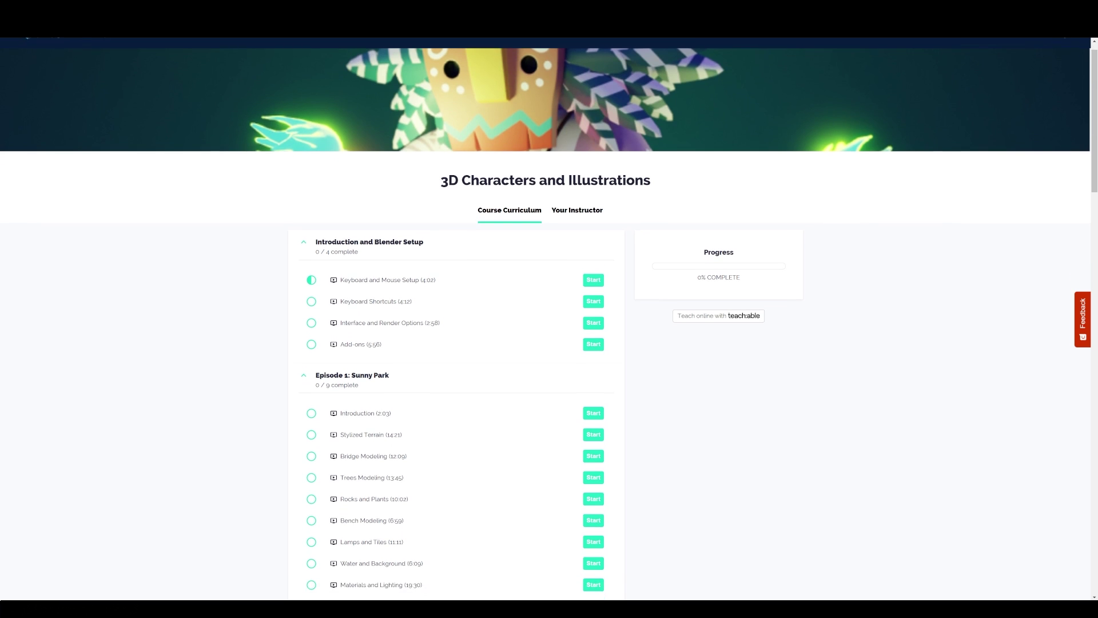
{"action": "scroll", "coordinate": [549, 331], "scroll_direction": "down", "scroll_amount": 3}
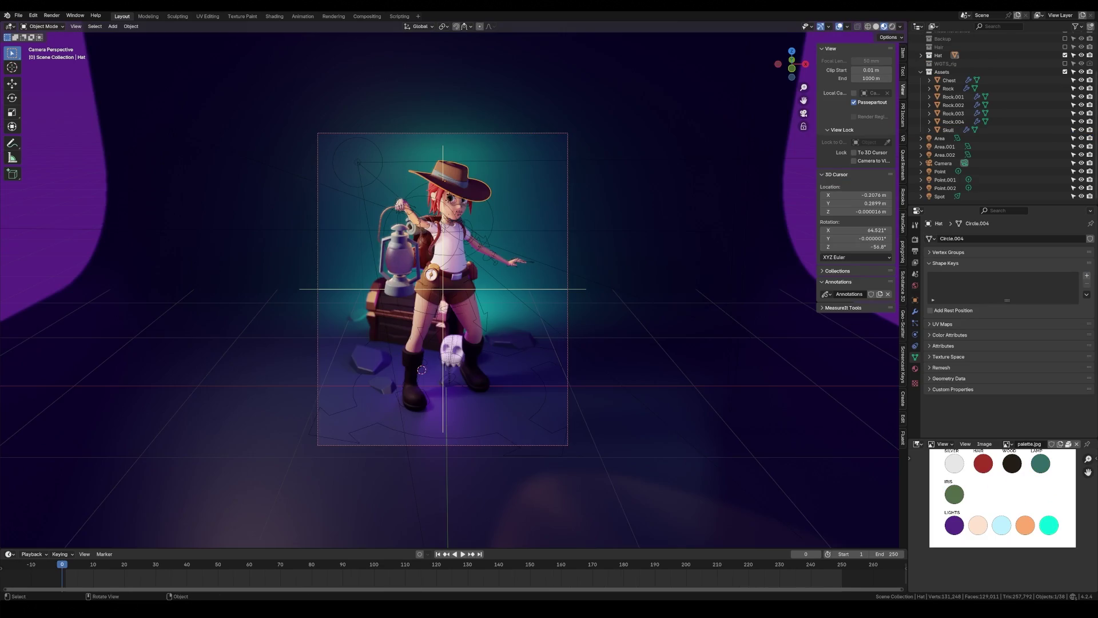
Step: Rotate the cowgirl character's hips control bone in Pose Mode
{"action": "scroll", "coordinate": [442, 289], "scroll_direction": "up", "scroll_amount": 6}
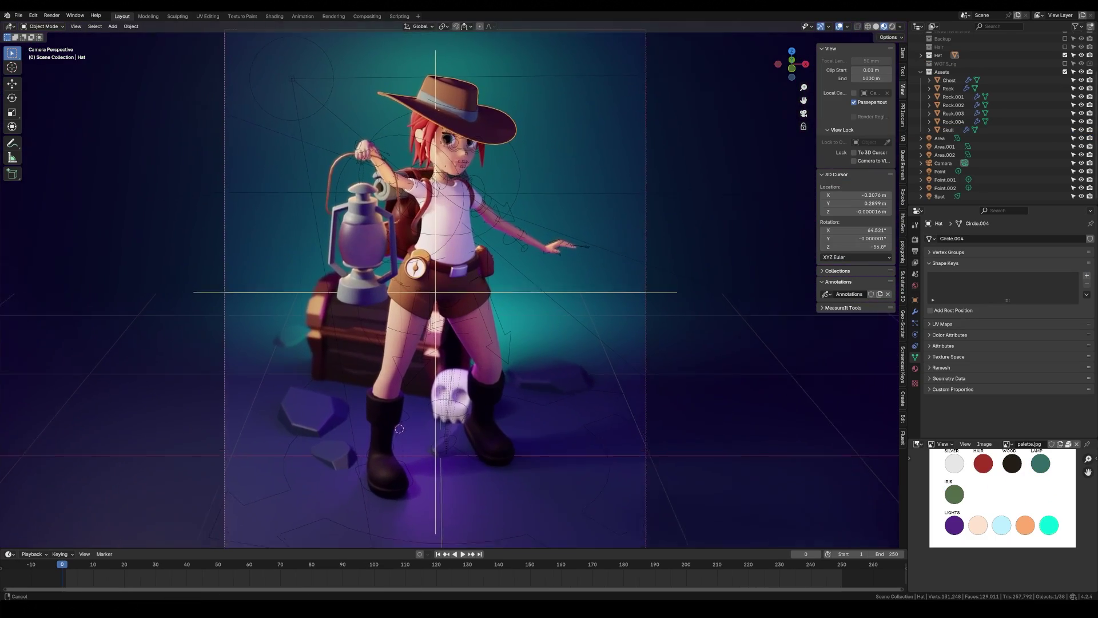
{"action": "middle_click_drag", "start_coordinate": [443, 289], "coordinate": [846, 276]}
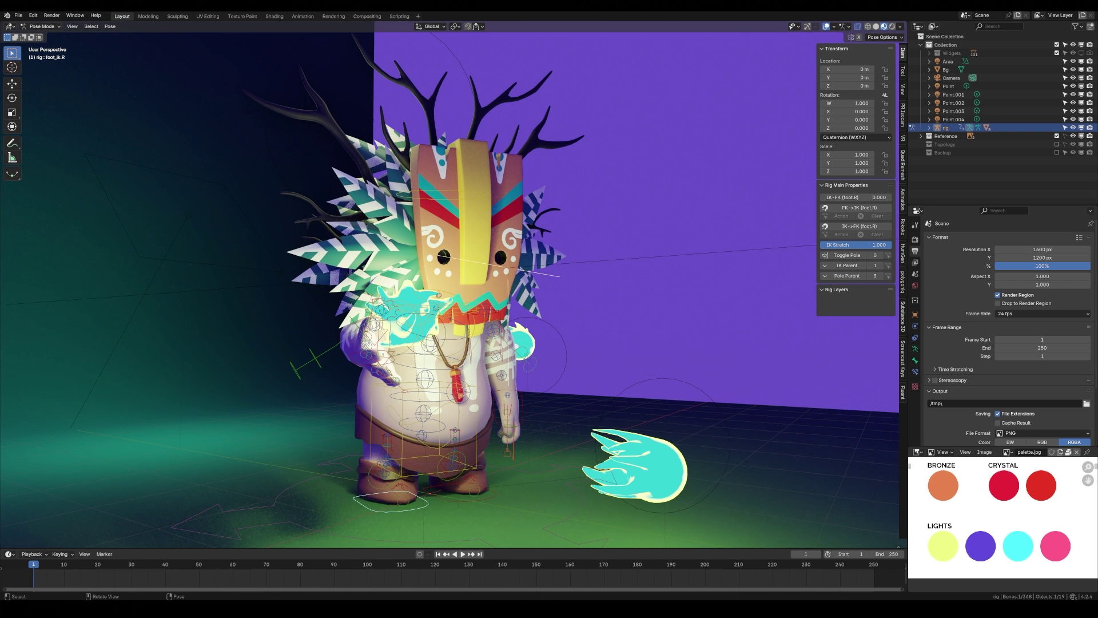
{"action": "key", "text": "g"}
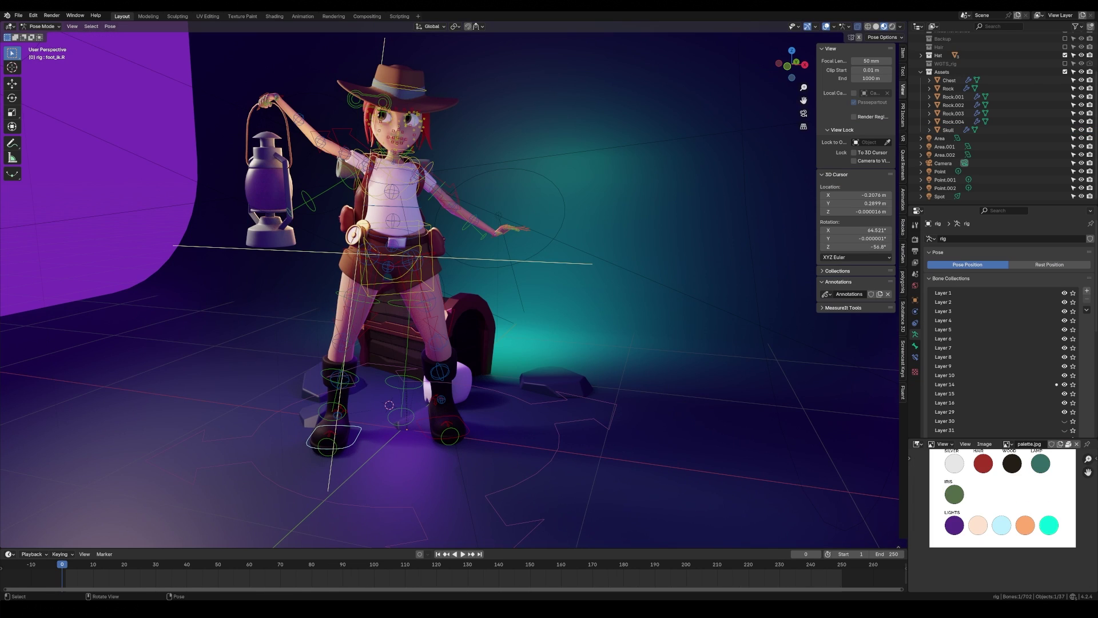
{"action": "left_click", "coordinate": [395, 268]}
{"action": "key", "text": "r"}
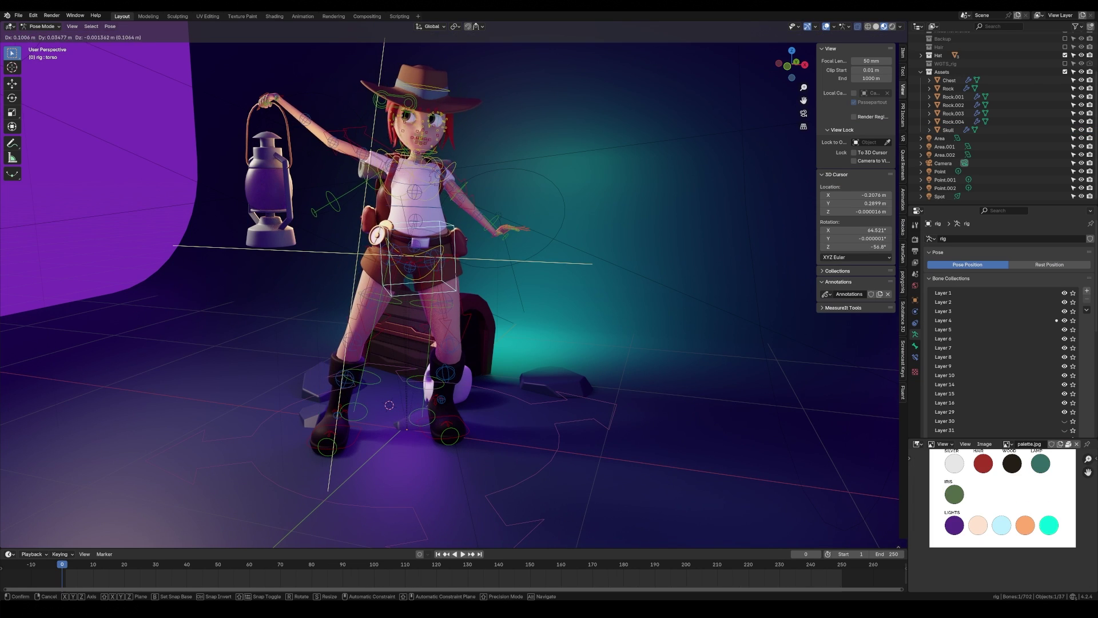
{"action": "middle_click_drag", "start_coordinate": [560, 343], "coordinate": [586, 355]}
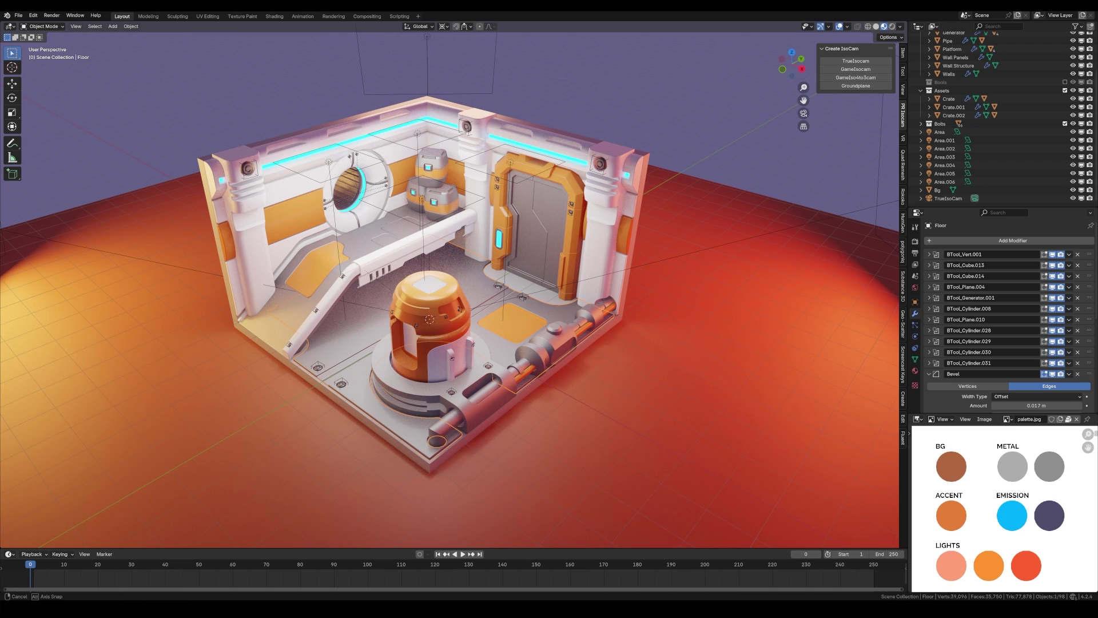
Step: Orbit and zoom around the sci-fi room to frame the bolt on the orange door frame
{"action": "middle_click_drag", "start_coordinate": [446, 286], "coordinate": [395, 286]}
{"action": "scroll", "coordinate": [446, 286], "scroll_direction": "up", "scroll_amount": 5}
{"action": "scroll", "coordinate": [446, 286], "scroll_direction": "down", "scroll_amount": 5}
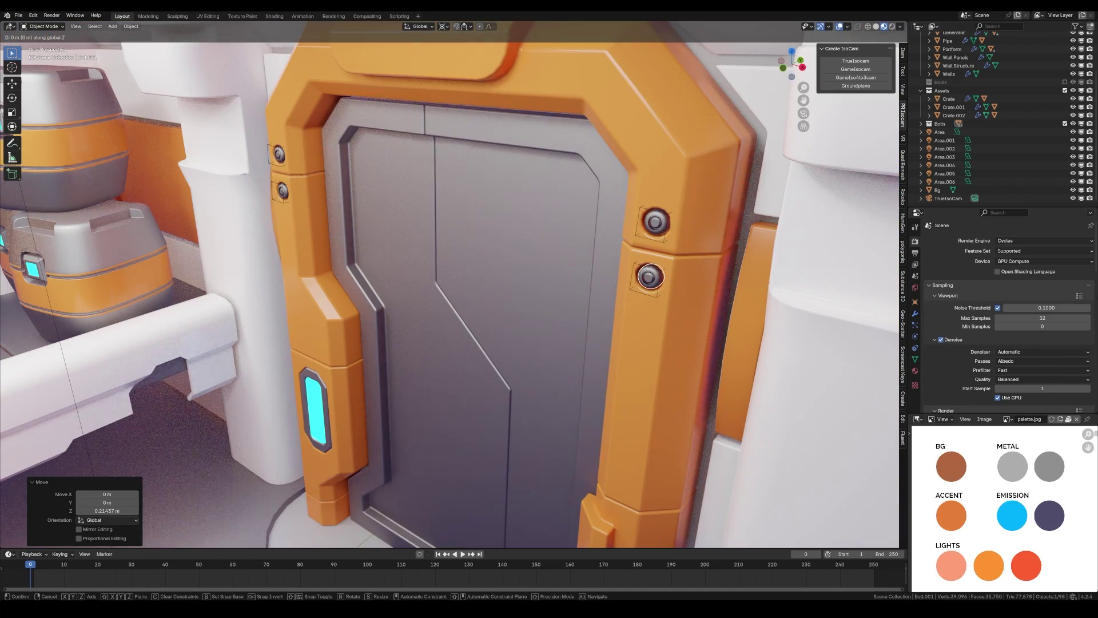
Step: Confirm the bolt's Z move, shift the round window along Y, and scale a door-frame piece to 1.262
{"action": "key", "text": "Return"}
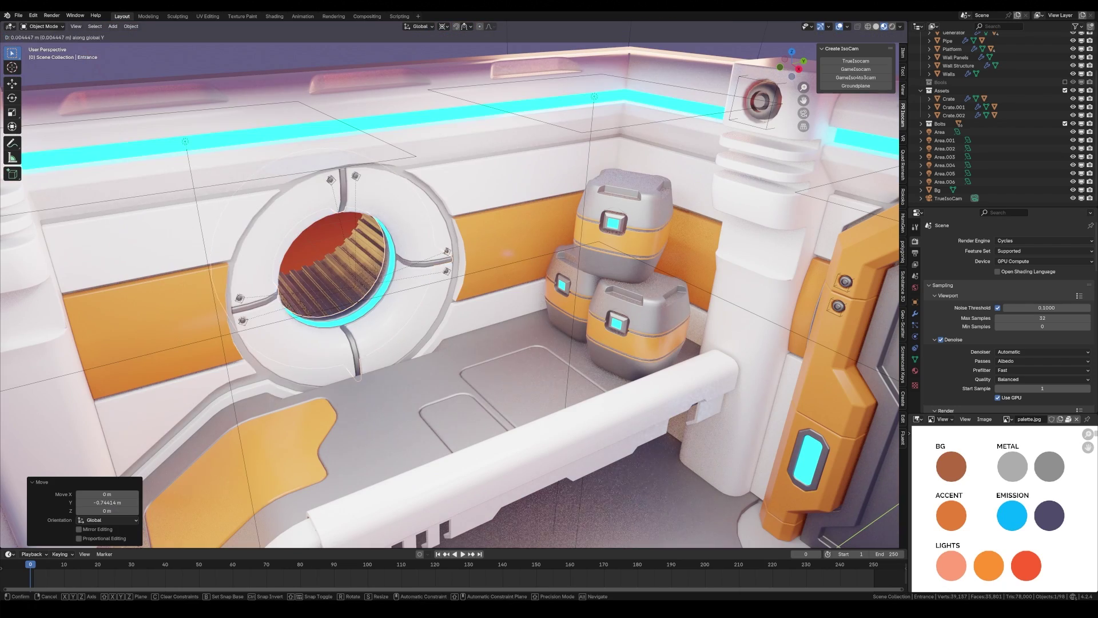
{"action": "key", "text": "g"}
{"action": "key", "text": "y"}
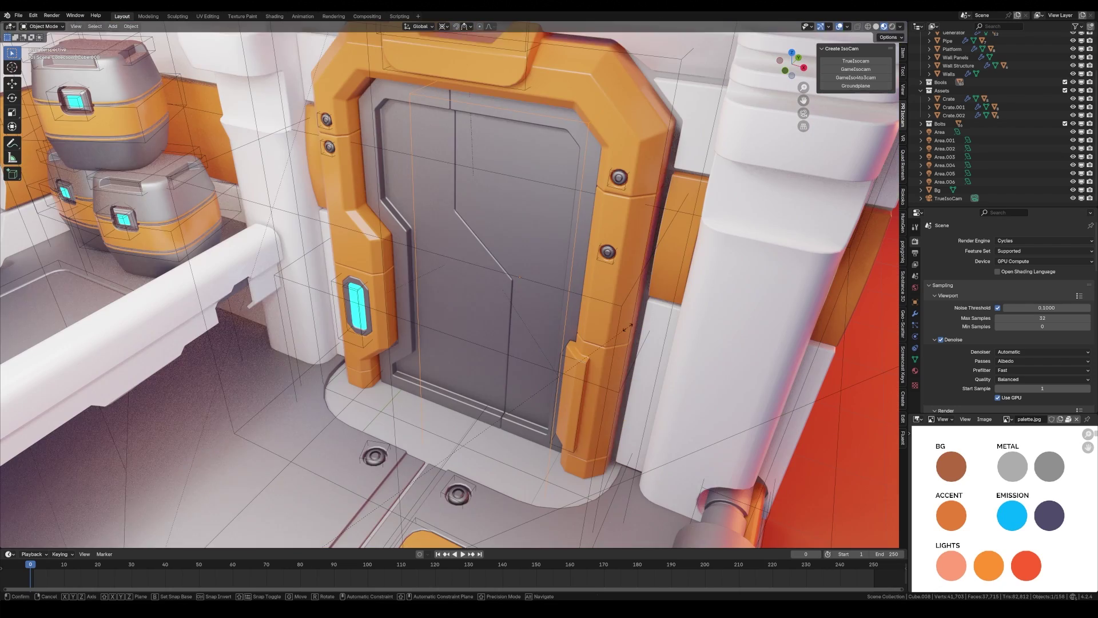
{"action": "key", "text": "s"}
{"action": "key", "text": "y"}
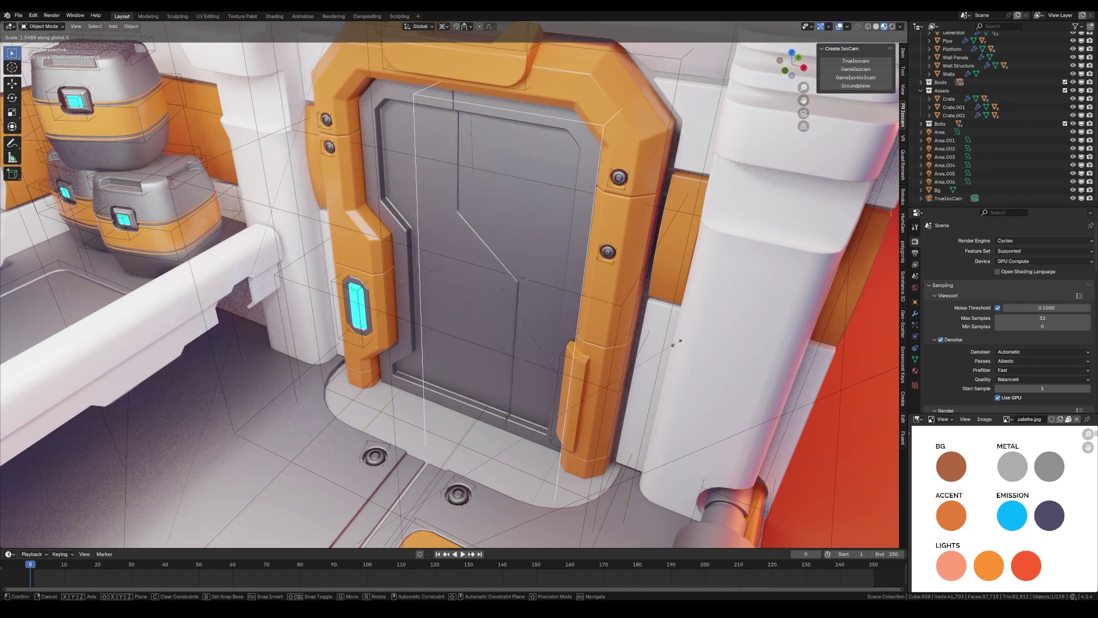
{"action": "key", "text": "Return"}
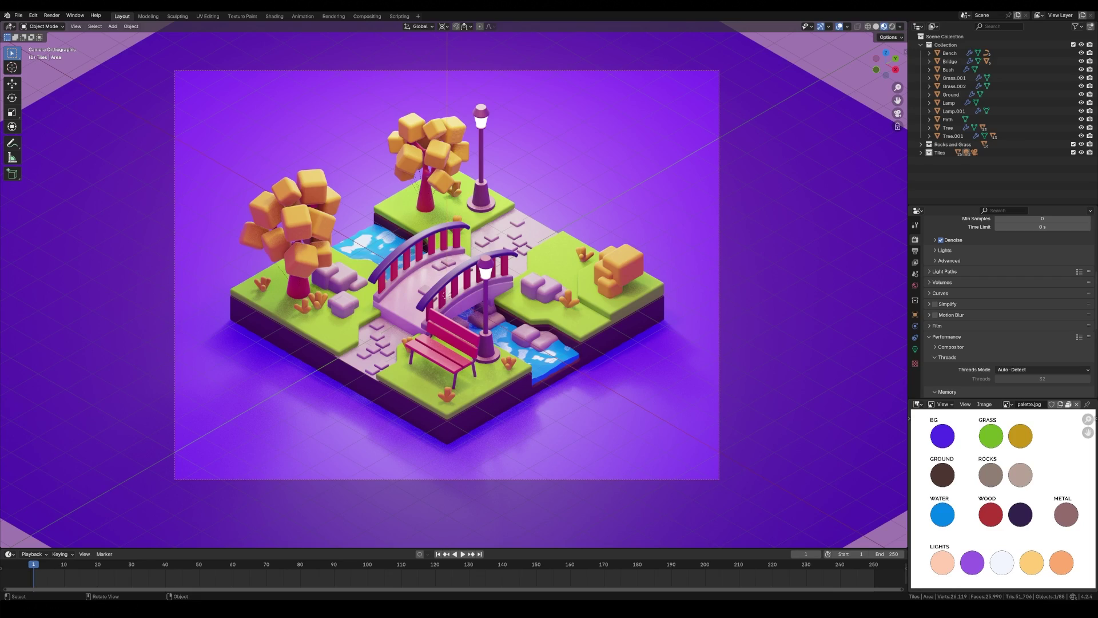
Step: Zoom in on the park diorama's bridge, then orbit from top-down to a frontal view
{"action": "mouse_move", "coordinate": [445, 294]}
{"action": "middle_mouse_down", "text": "ctrl"}
{"action": "mouse_move", "coordinate": [438, 307]}
{"action": "mouse_move", "coordinate": [448, 298]}
{"action": "middle_mouse_up", "text": "ctrl"}
{"action": "middle_click_drag", "start_coordinate": [448, 297], "coordinate": [450, 281], "text": "ctrl"}
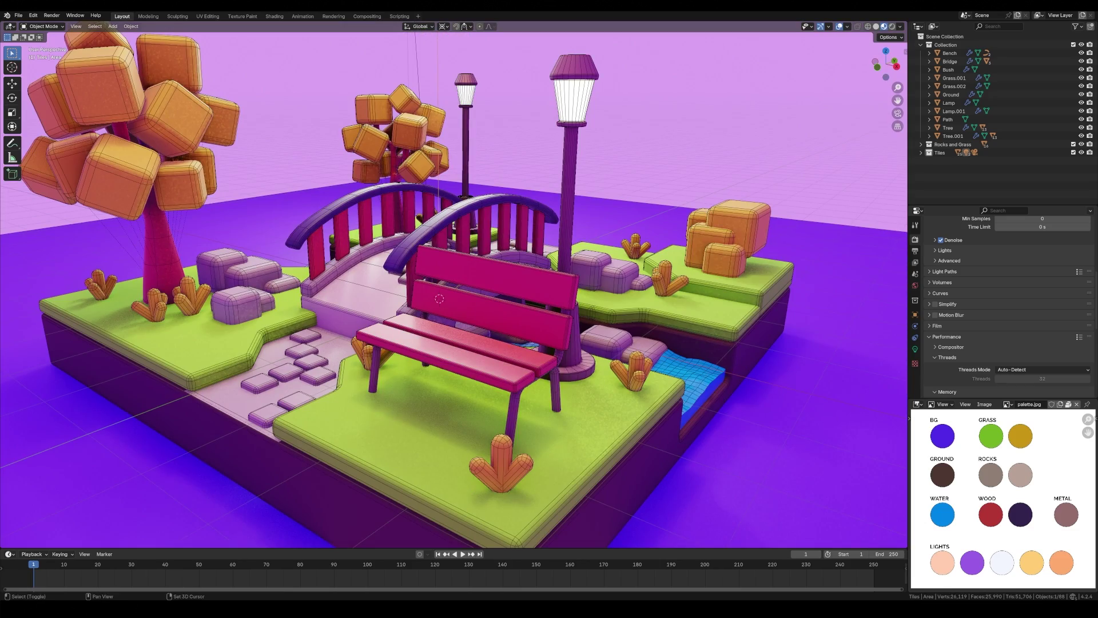
{"action": "middle_click_drag", "start_coordinate": [450, 280], "coordinate": [378, 298]}
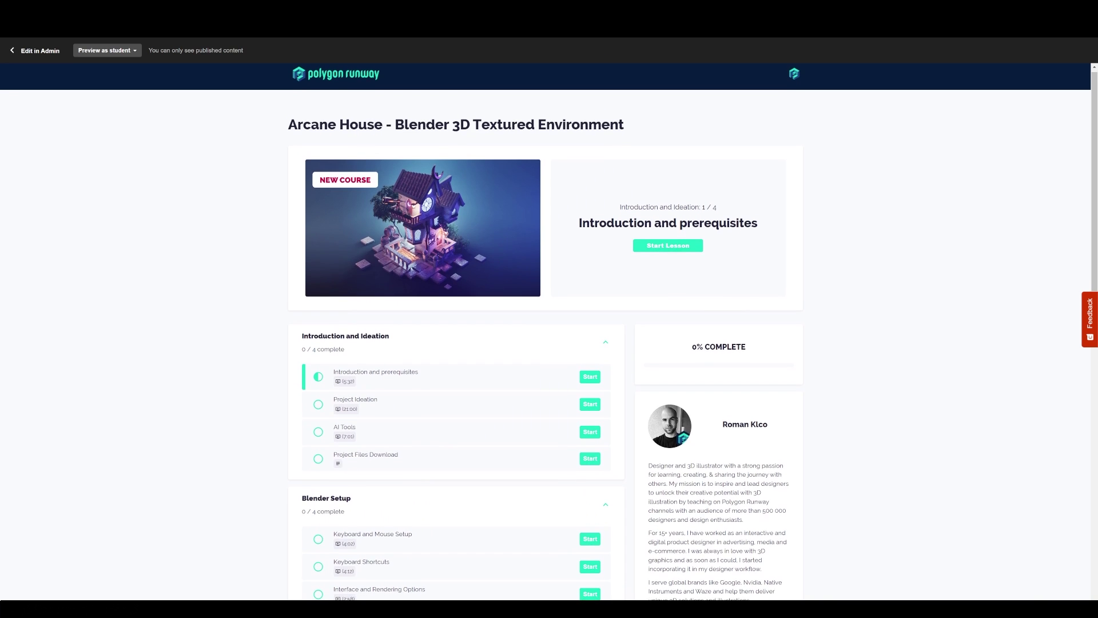
Step: Scroll through the Arcane House course curriculum
{"action": "scroll", "coordinate": [549, 331], "scroll_direction": "down", "scroll_amount": 2}
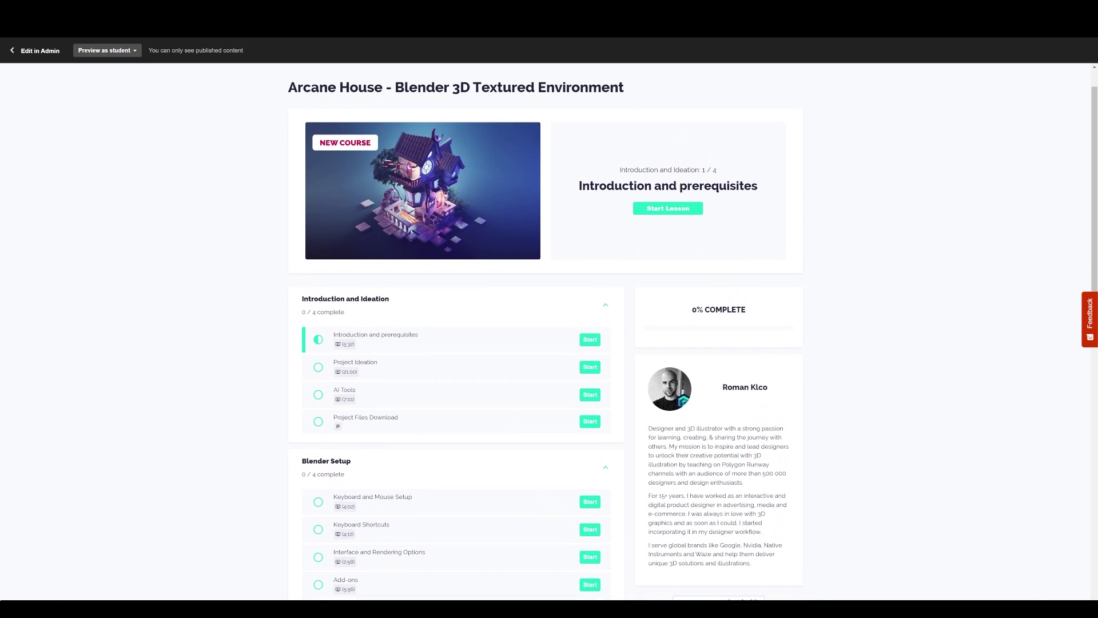
{"action": "scroll", "coordinate": [549, 331], "scroll_direction": "down", "scroll_amount": 2}
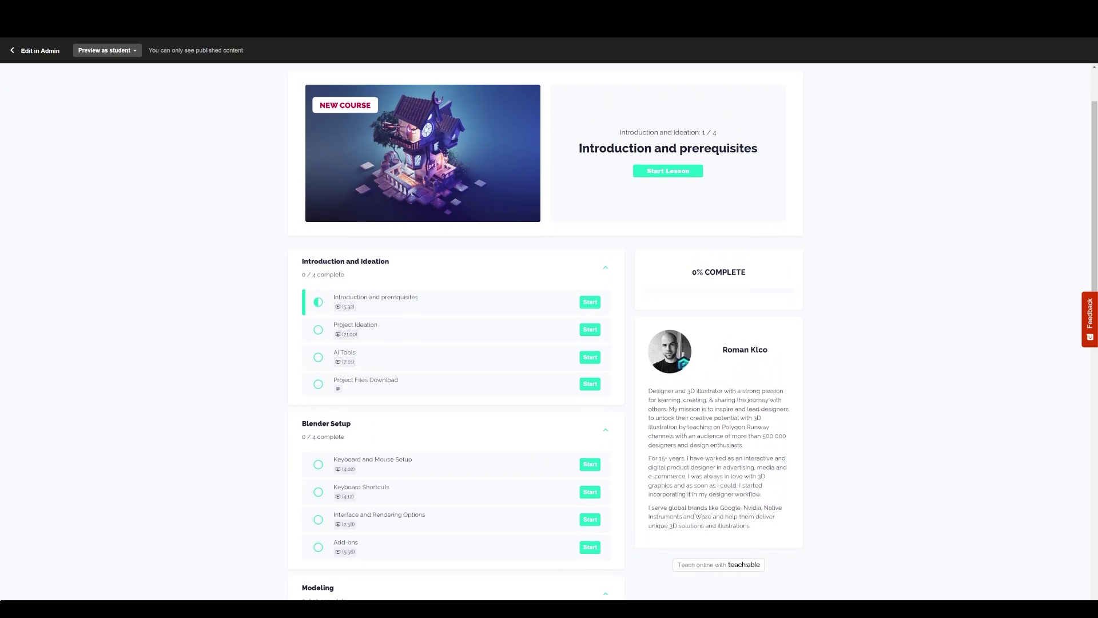
{"action": "scroll", "coordinate": [549, 331], "scroll_direction": "down", "scroll_amount": 2}
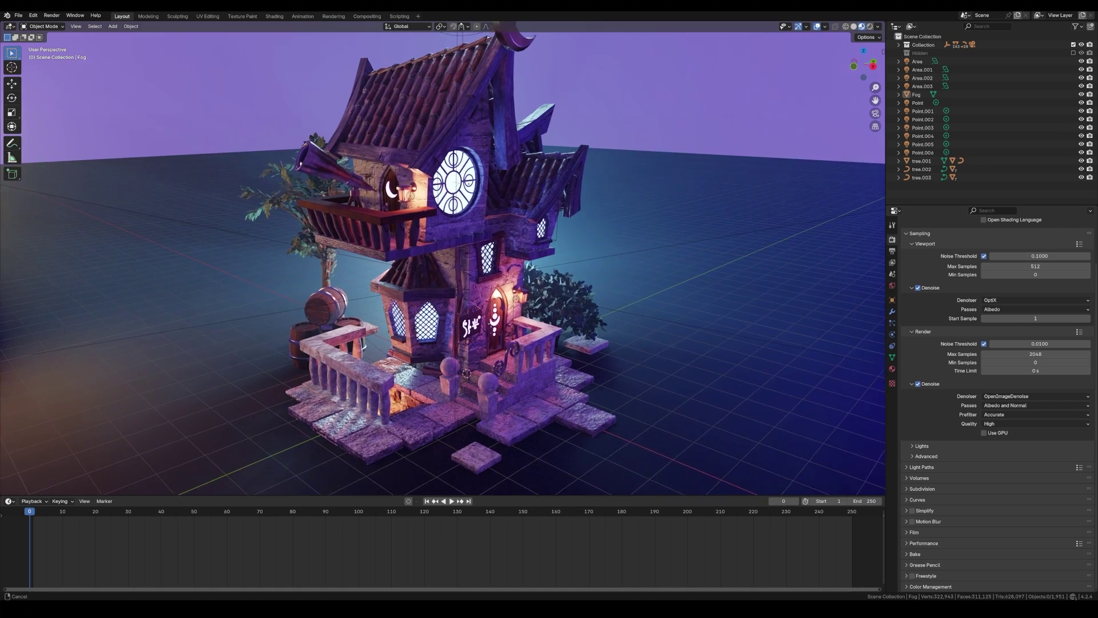
{"action": "scroll", "coordinate": [442, 257], "scroll_direction": "up", "scroll_amount": 4}
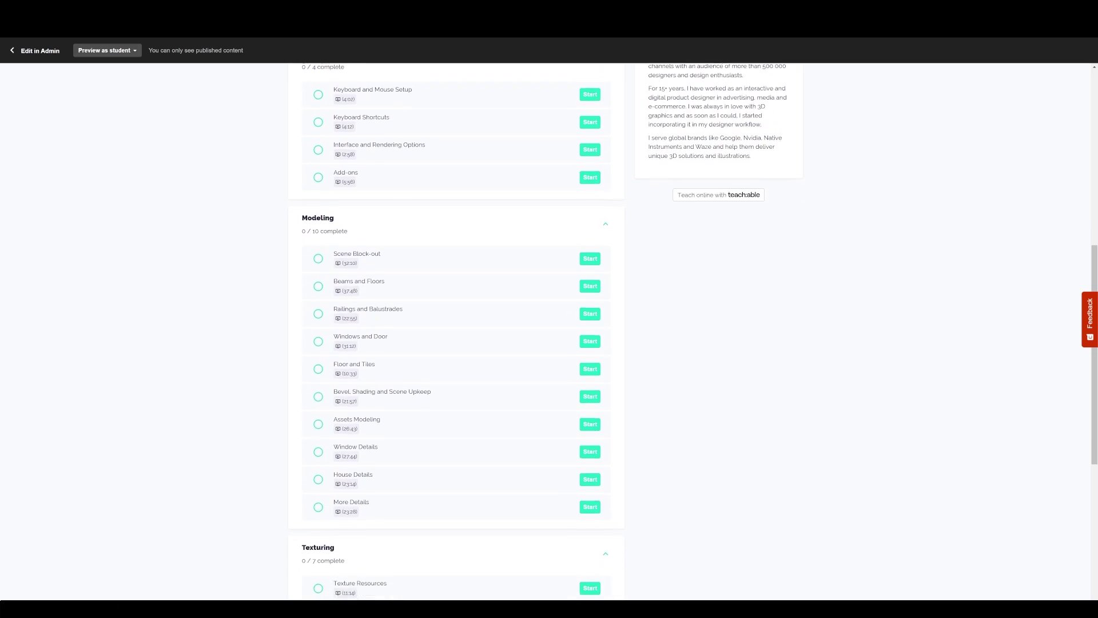
Step: Show the Arcane house in Blender with Rendered viewport shading
{"action": "scroll", "coordinate": [549, 332], "scroll_direction": "down", "scroll_amount": 1}
{"action": "scroll", "coordinate": [549, 332], "scroll_direction": "down", "scroll_amount": 2}
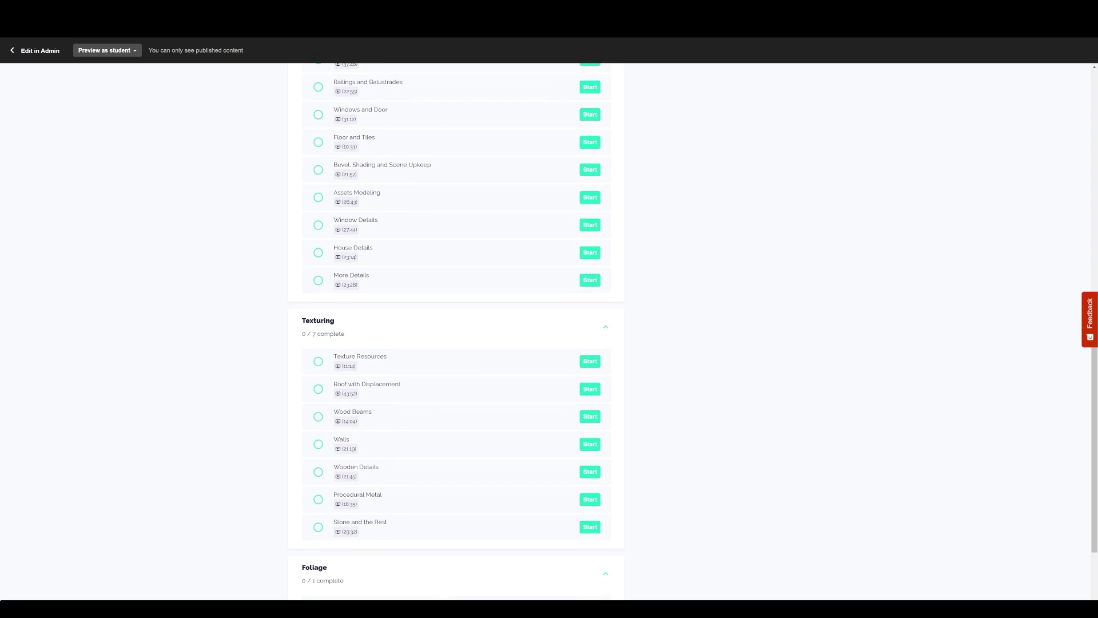
{"action": "scroll", "coordinate": [549, 332], "scroll_direction": "down", "scroll_amount": 1}
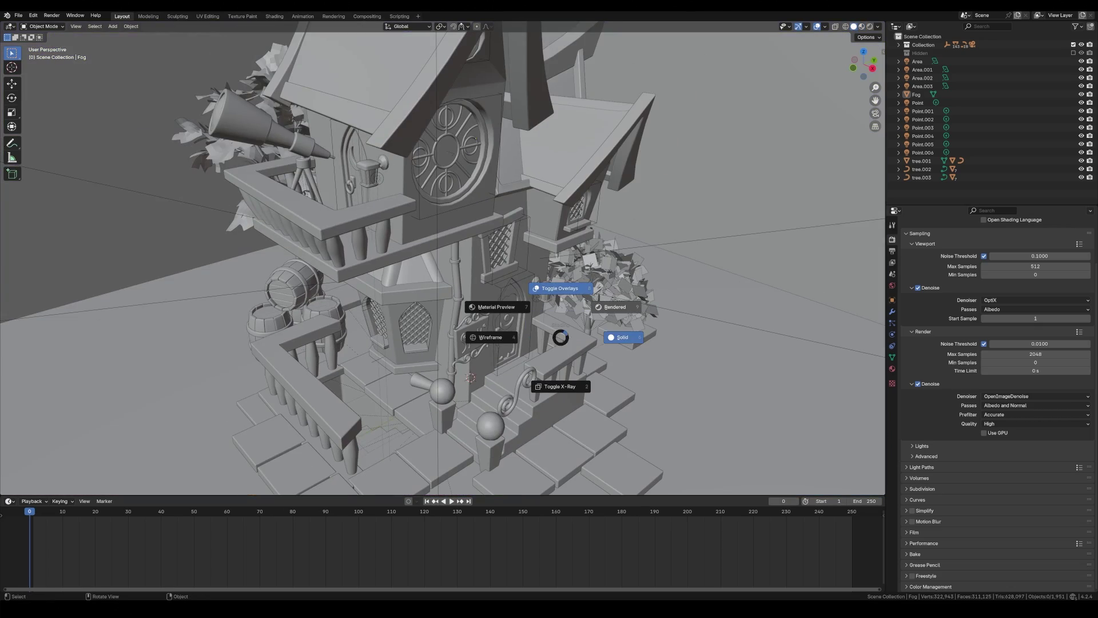
{"action": "left_click", "coordinate": [615, 307]}
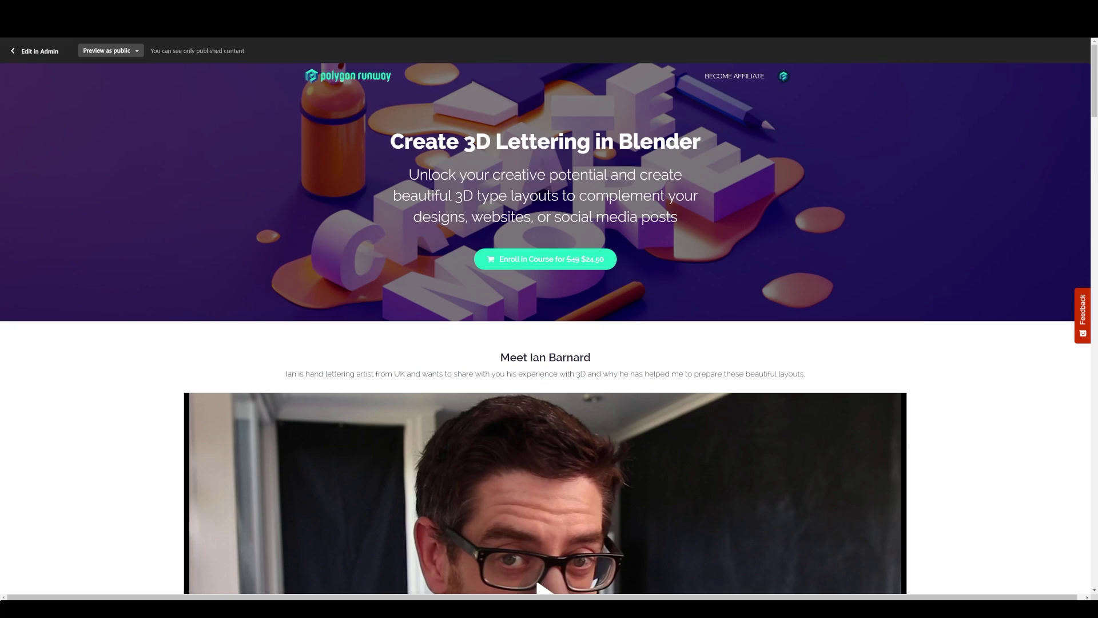
Step: Zoom and orbit around the What You Love lettering scene
{"action": "scroll", "coordinate": [549, 314], "scroll_direction": "down", "scroll_amount": 3}
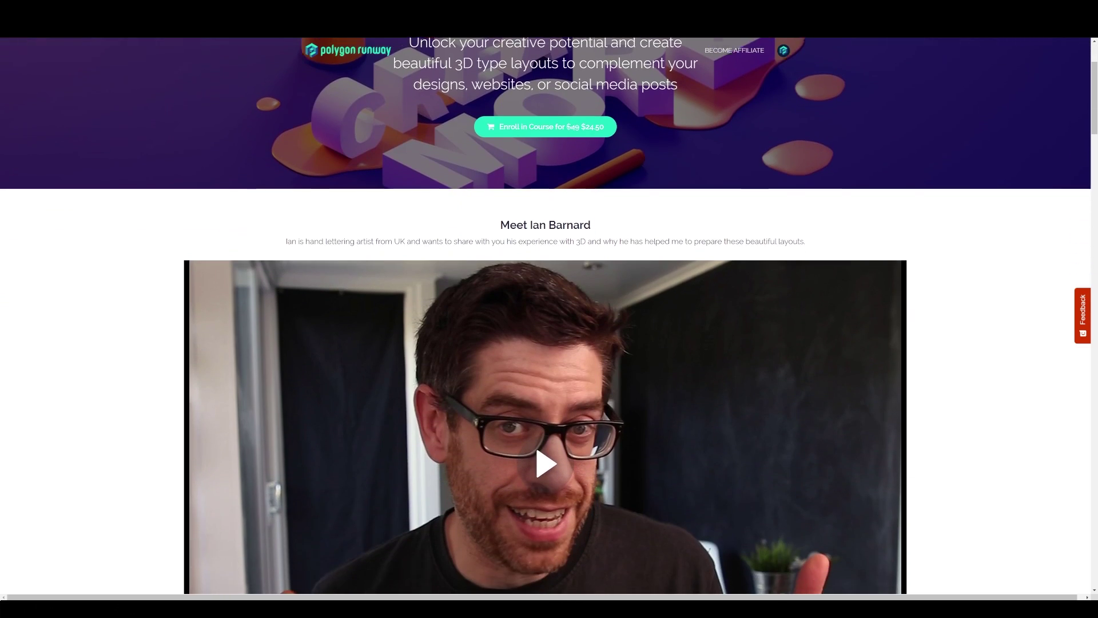
{"action": "scroll", "coordinate": [549, 315], "scroll_direction": "down", "scroll_amount": 1}
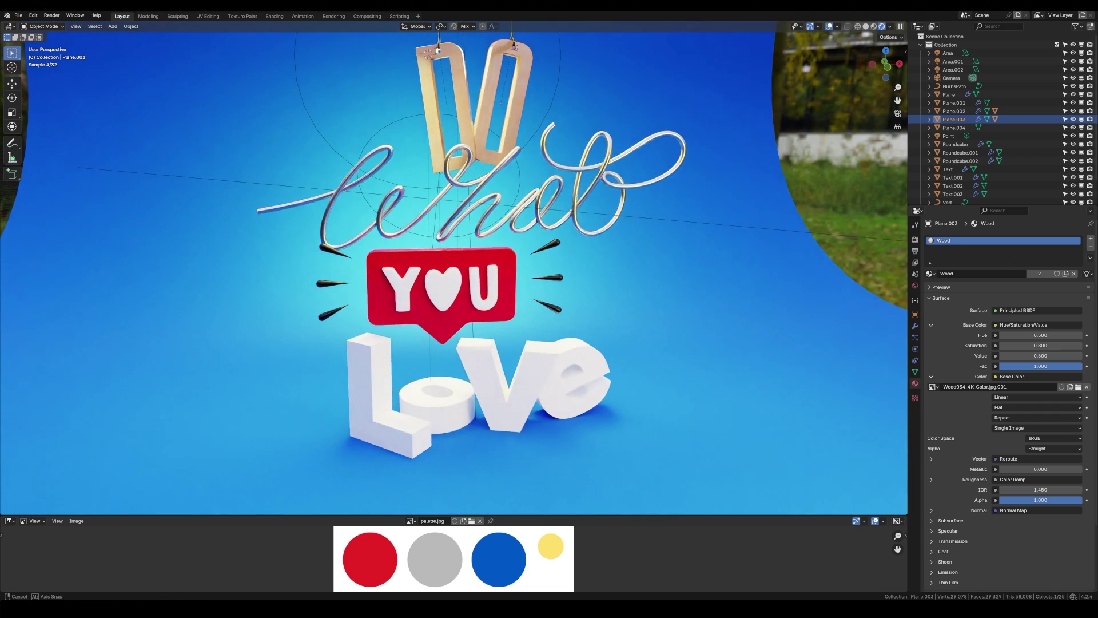
{"action": "middle_click_drag", "start_coordinate": [452, 269], "coordinate": [395, 272]}
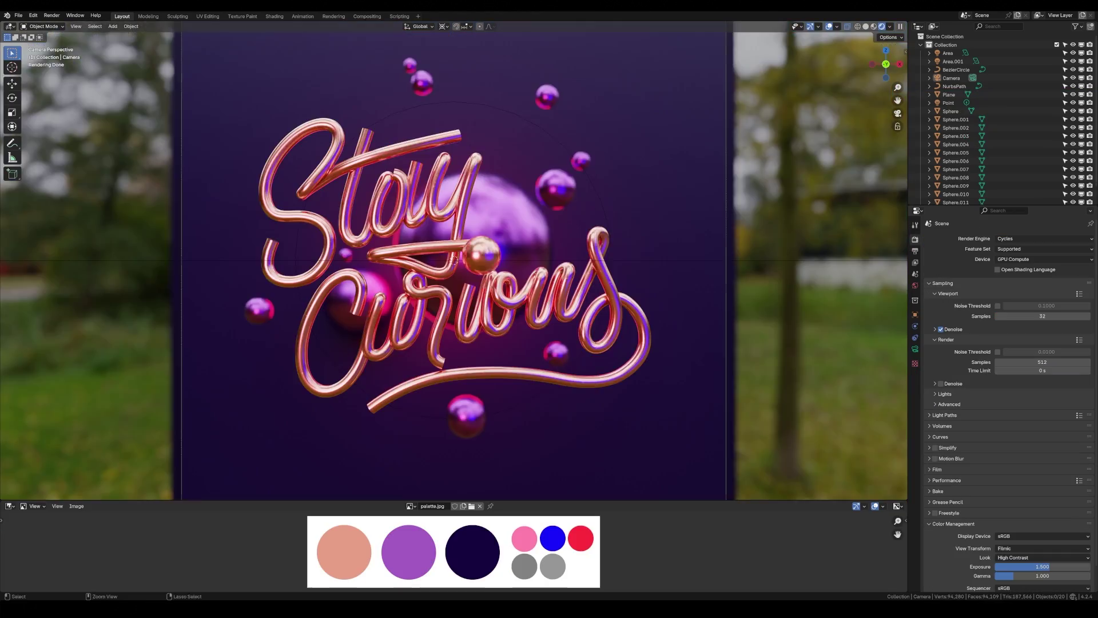
Step: Show the Stay Curious lettering in Solid shading, then view Create More from a low angle
{"action": "mouse_move", "coordinate": [454, 269]}
{"action": "middle_mouse_down", "text": "ctrl"}
{"action": "mouse_move", "coordinate": [455, 257]}
{"action": "mouse_move", "coordinate": [557, 317]}
{"action": "mouse_move", "coordinate": [512, 289]}
{"action": "mouse_move", "coordinate": [475, 290]}
{"action": "mouse_move", "coordinate": [515, 286]}
{"action": "mouse_move", "coordinate": [458, 252]}
{"action": "mouse_move", "coordinate": [458, 224]}
{"action": "mouse_move", "coordinate": [412, 235]}
{"action": "middle_mouse_up", "text": "ctrl"}
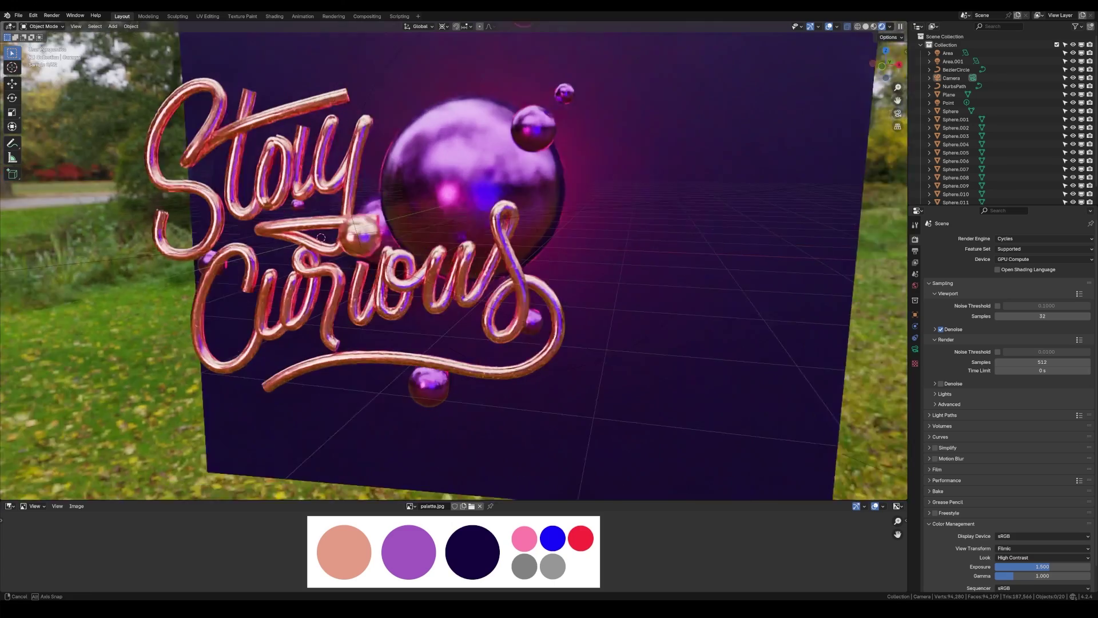
{"action": "key", "text": "z"}
{"action": "left_click", "coordinate": [534, 299]}
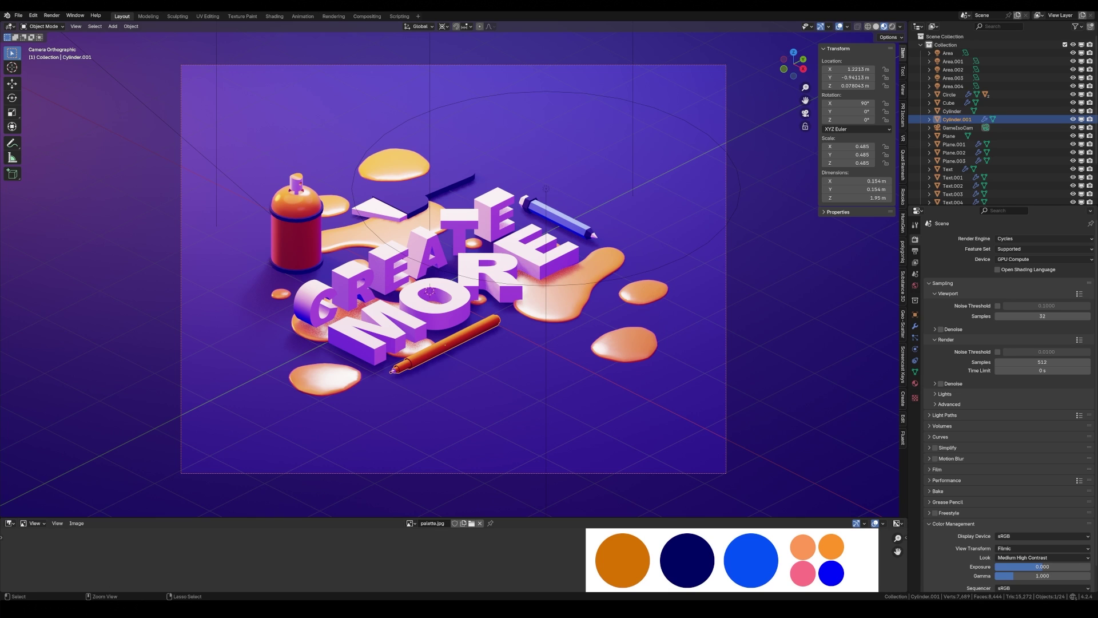
{"action": "scroll", "coordinate": [454, 270], "scroll_direction": "up", "scroll_amount": 4}
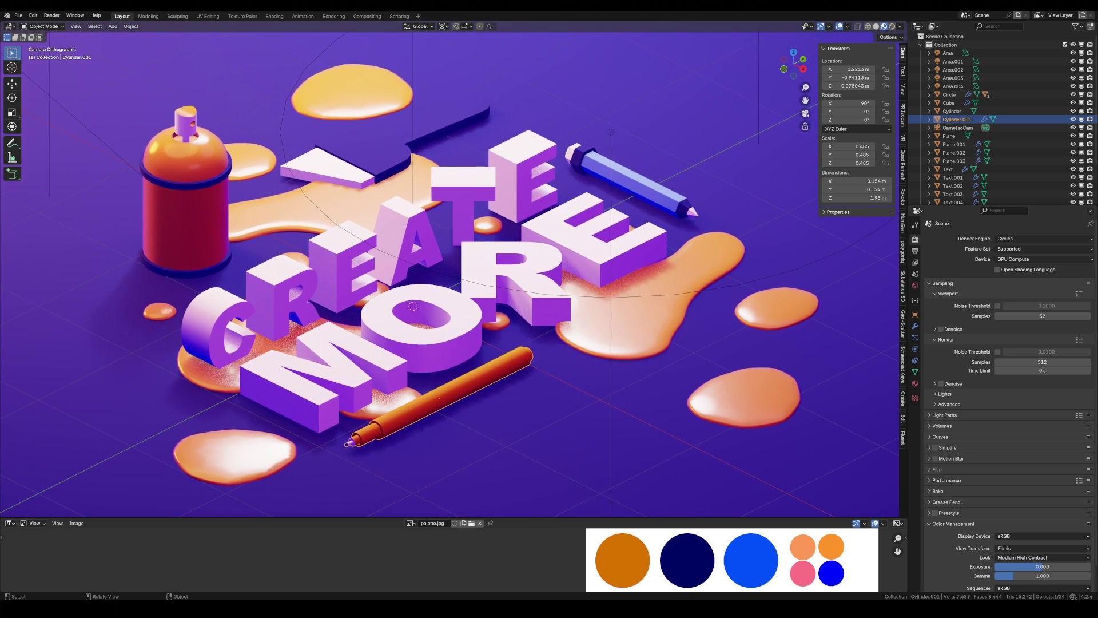
{"action": "middle_click_drag", "start_coordinate": [454, 270], "coordinate": [600, 227]}
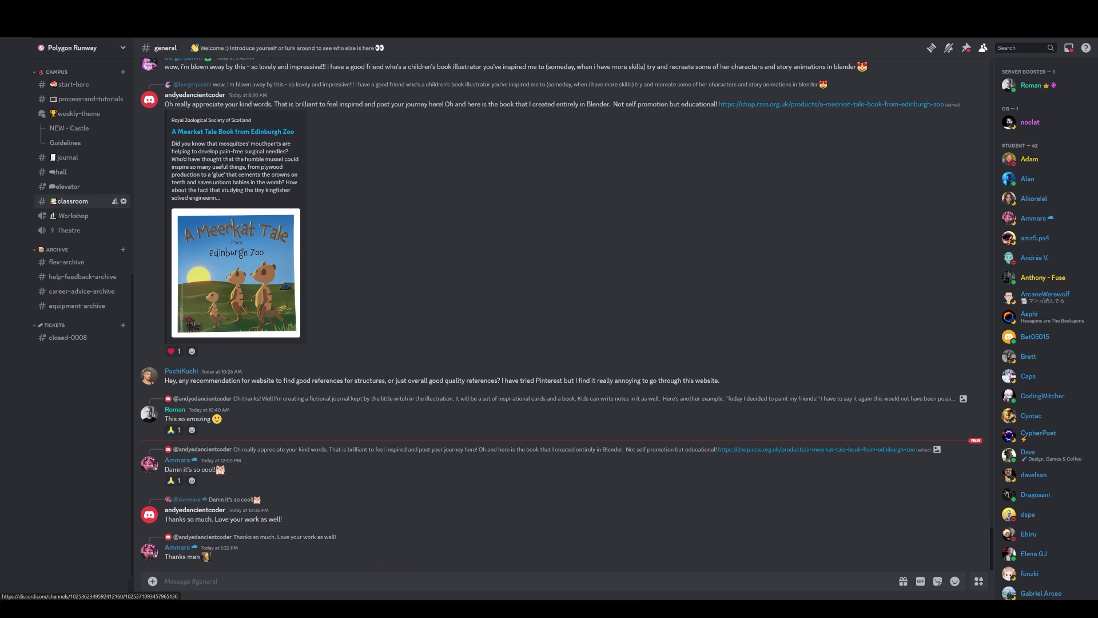
Step: Open the #classroom channel and scroll back through older student renders and replies
{"action": "left_click", "coordinate": [73, 201]}
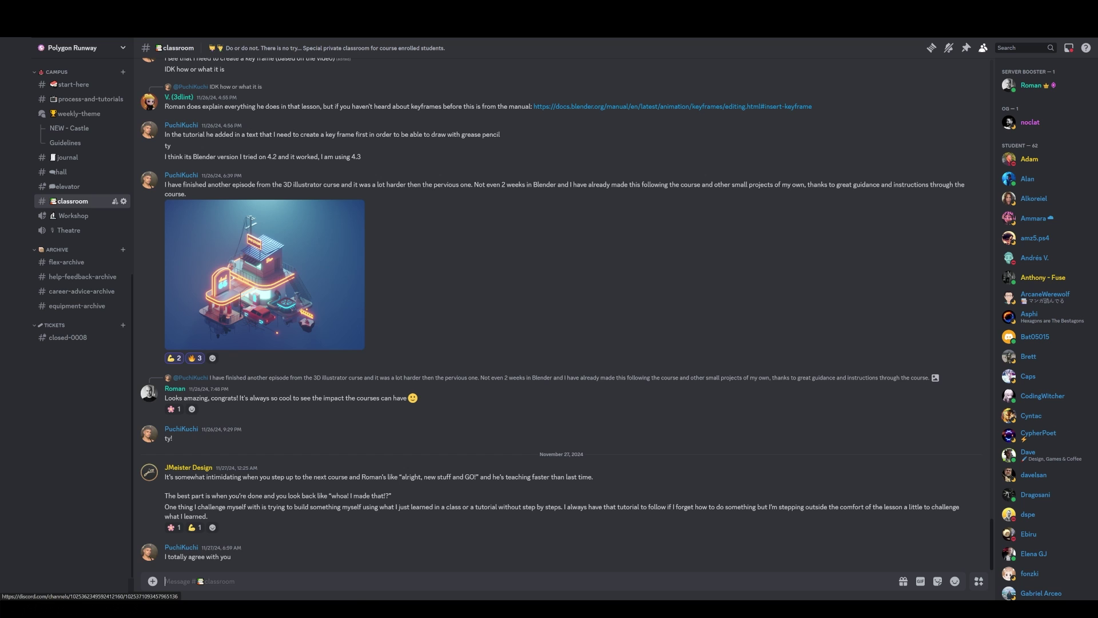
{"action": "scroll", "coordinate": [560, 315], "scroll_direction": "up", "scroll_amount": 5}
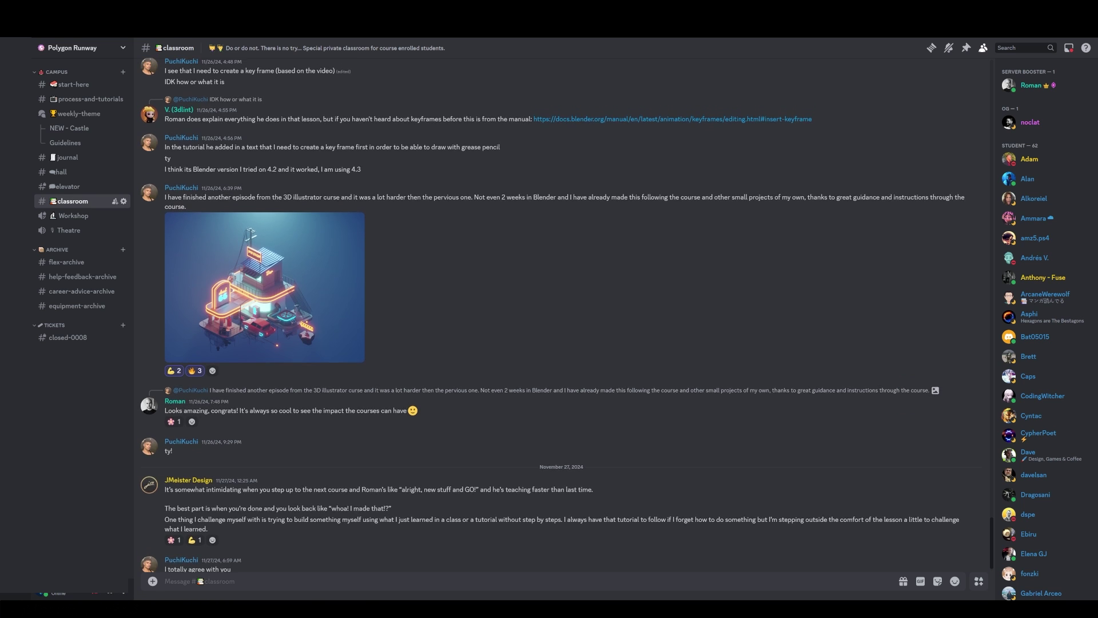
{"action": "scroll", "coordinate": [561, 315], "scroll_direction": "up", "scroll_amount": 10}
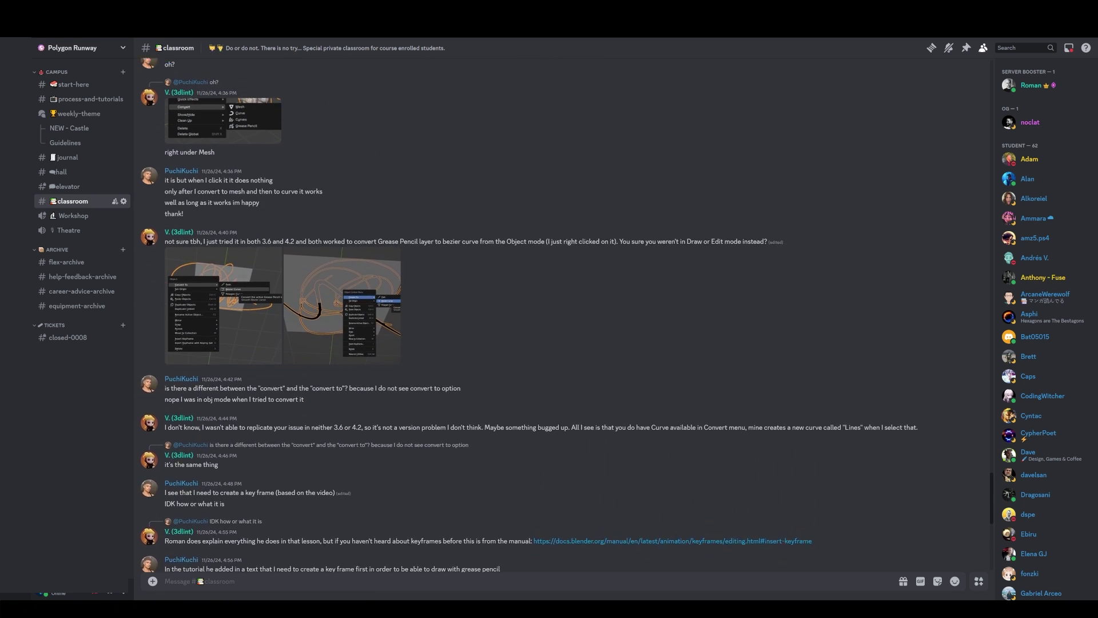
{"action": "scroll", "coordinate": [561, 314], "scroll_direction": "up", "scroll_amount": 10}
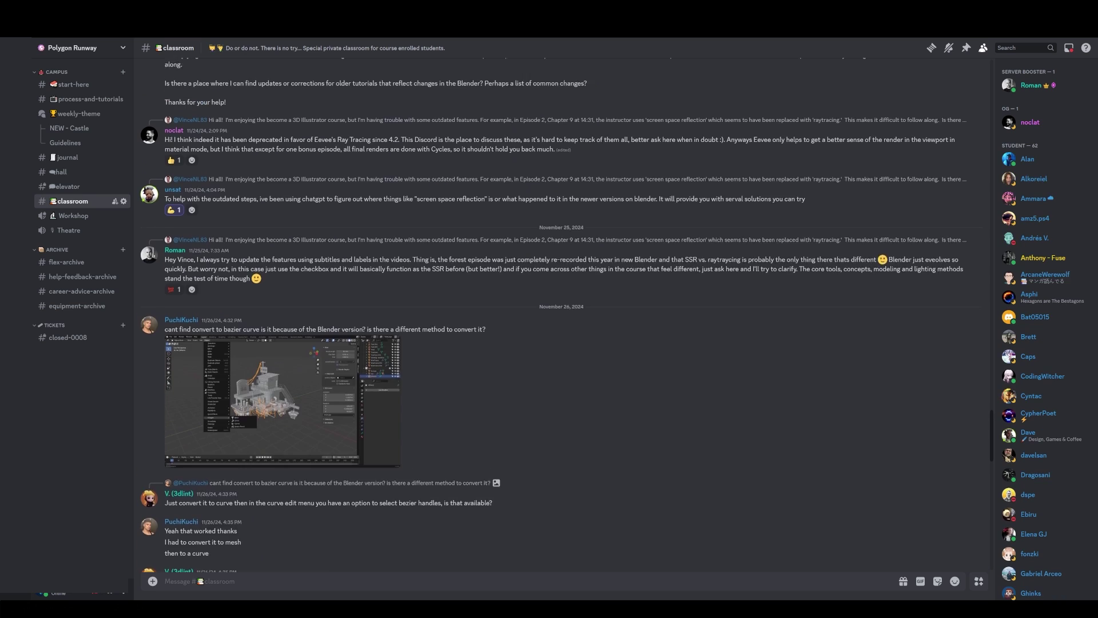
{"action": "scroll", "coordinate": [561, 315], "scroll_direction": "up", "scroll_amount": 10}
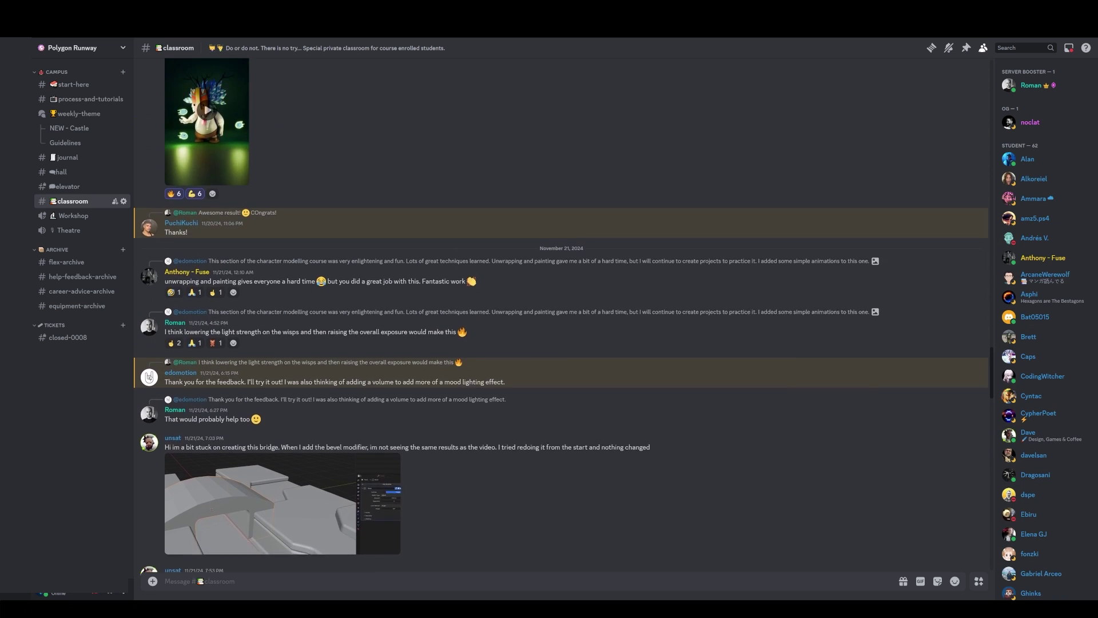
{"action": "scroll", "coordinate": [561, 314], "scroll_direction": "up", "scroll_amount": 10}
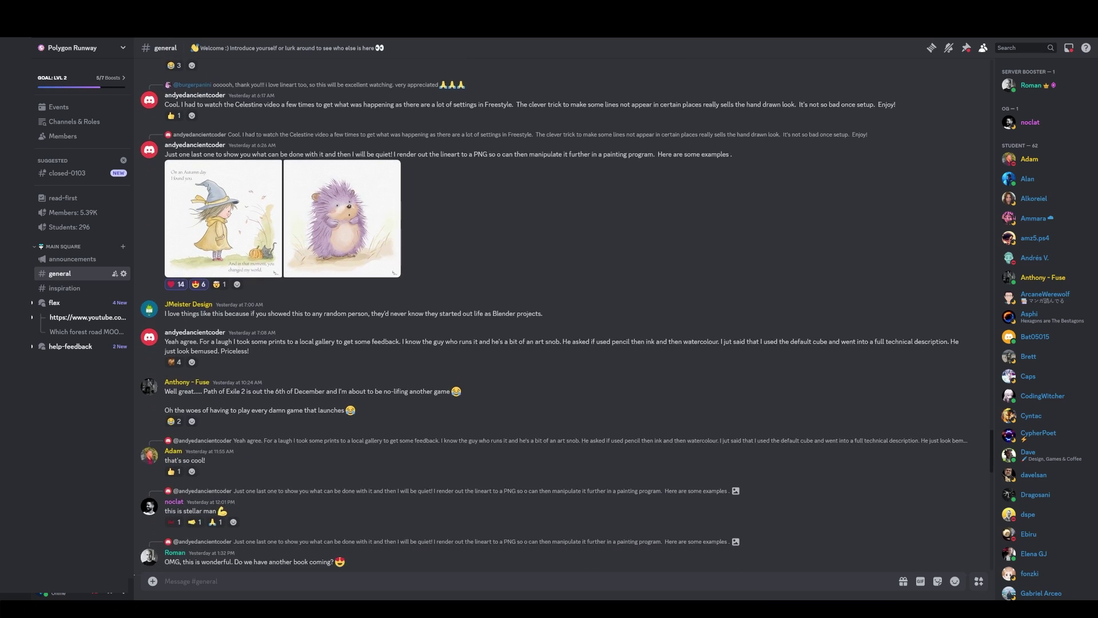
{"action": "scroll", "coordinate": [561, 314], "scroll_direction": "down", "scroll_amount": 10}
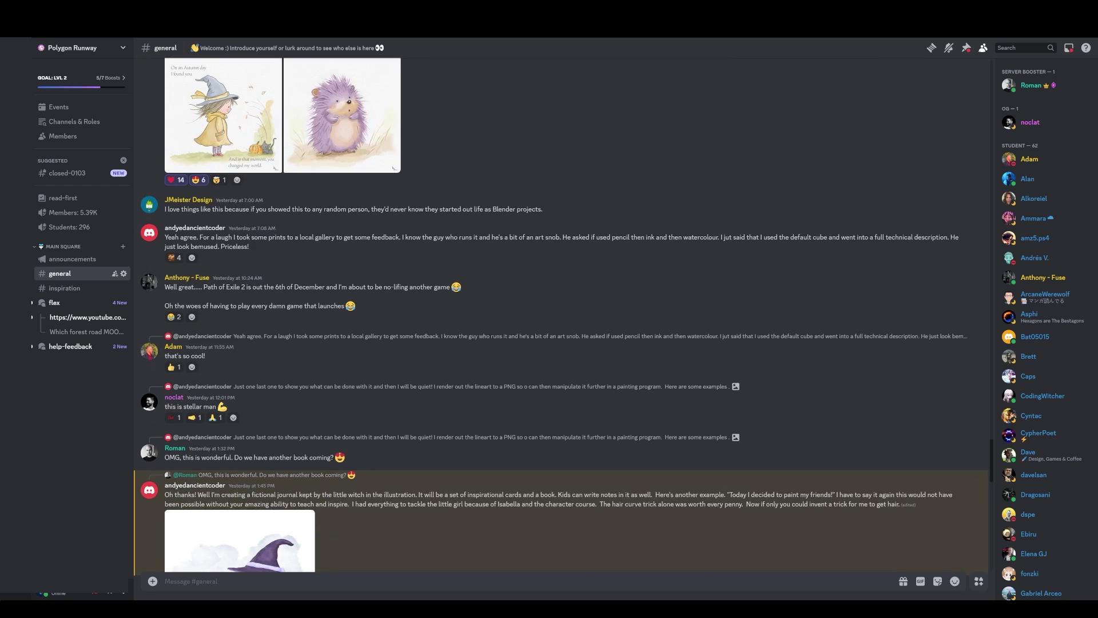
{"action": "scroll", "coordinate": [561, 314], "scroll_direction": "down", "scroll_amount": 10}
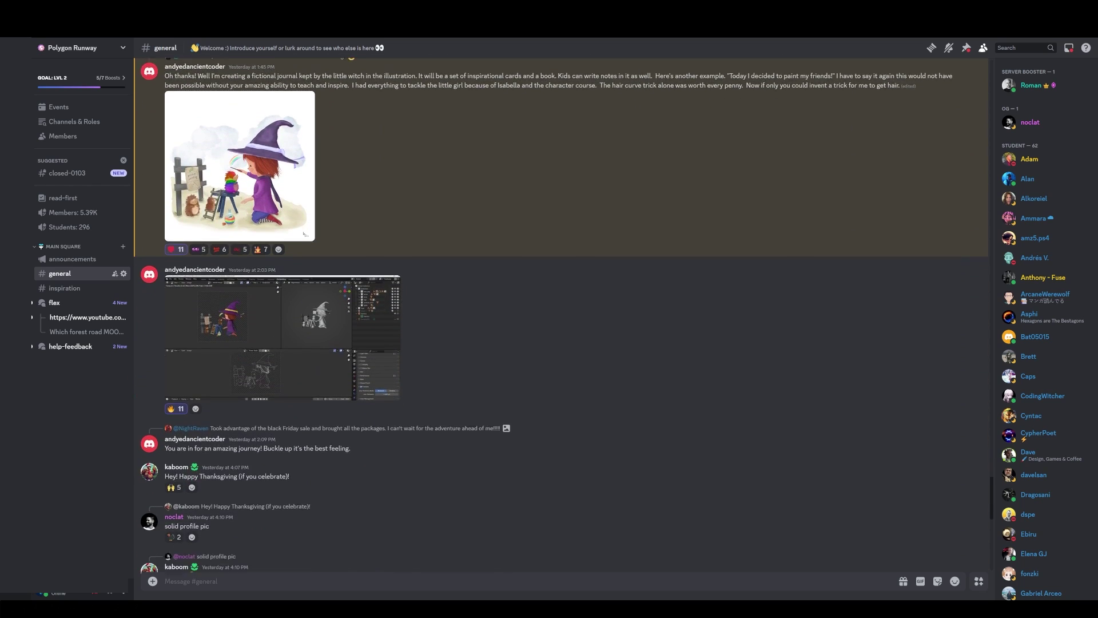
{"action": "scroll", "coordinate": [560, 315], "scroll_direction": "down", "scroll_amount": 6}
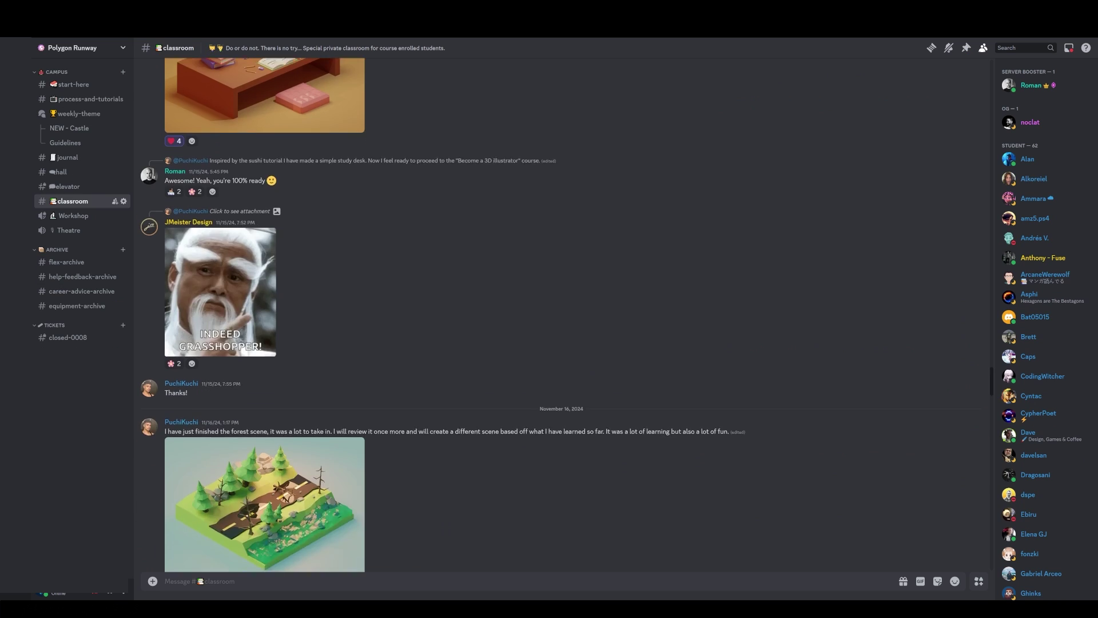
{"action": "scroll", "coordinate": [561, 314], "scroll_direction": "up", "scroll_amount": 10}
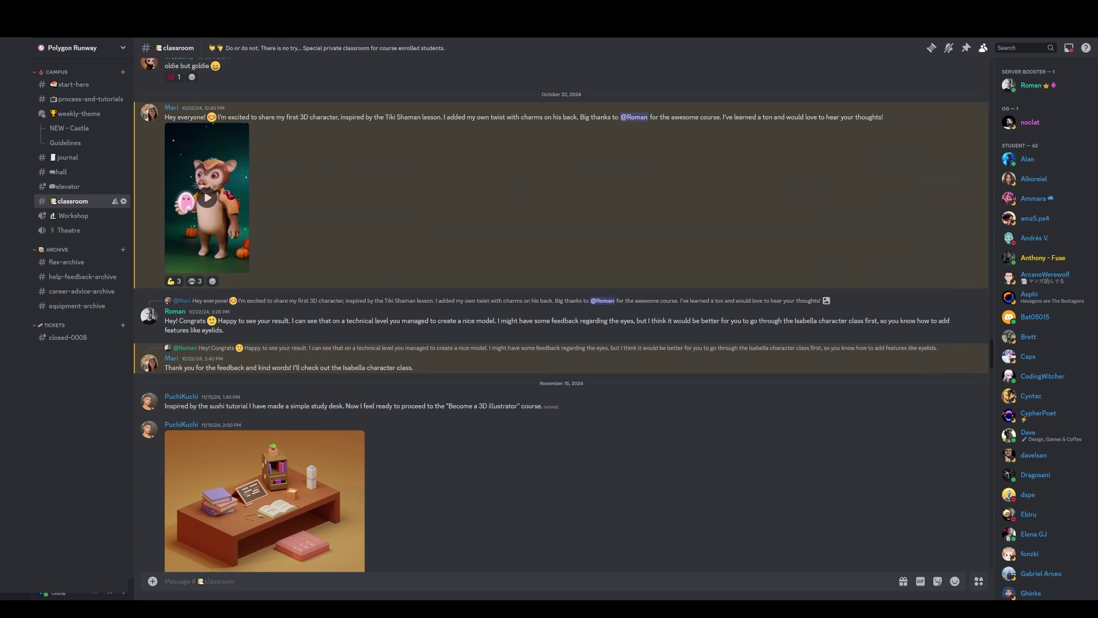
{"action": "scroll", "coordinate": [561, 314], "scroll_direction": "up", "scroll_amount": 15}
{"action": "scroll", "coordinate": [561, 315], "scroll_direction": "up", "scroll_amount": 10}
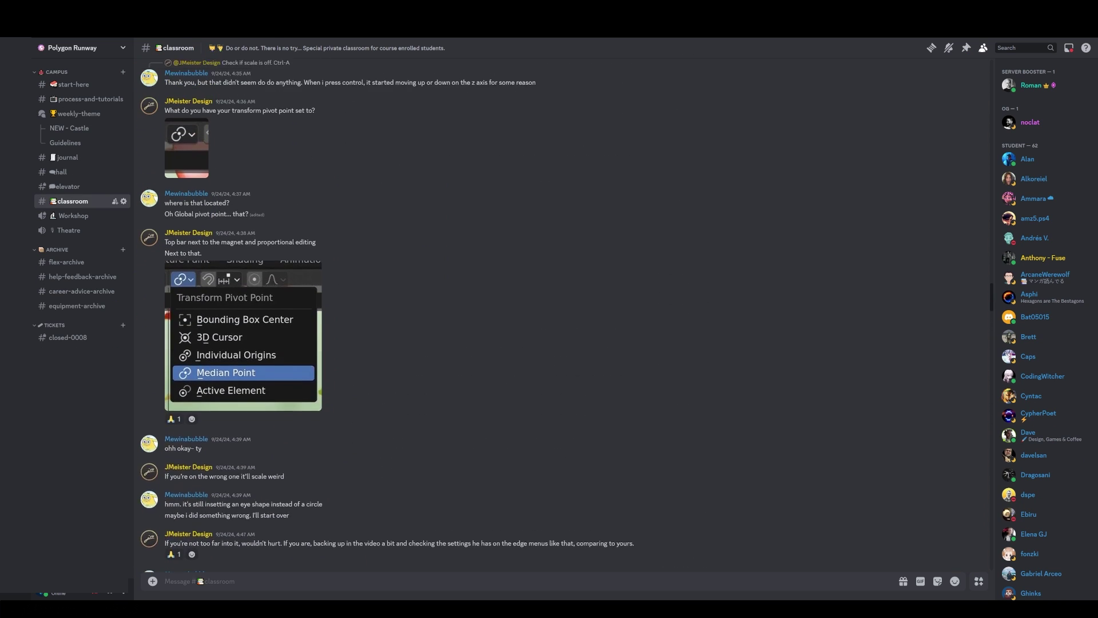